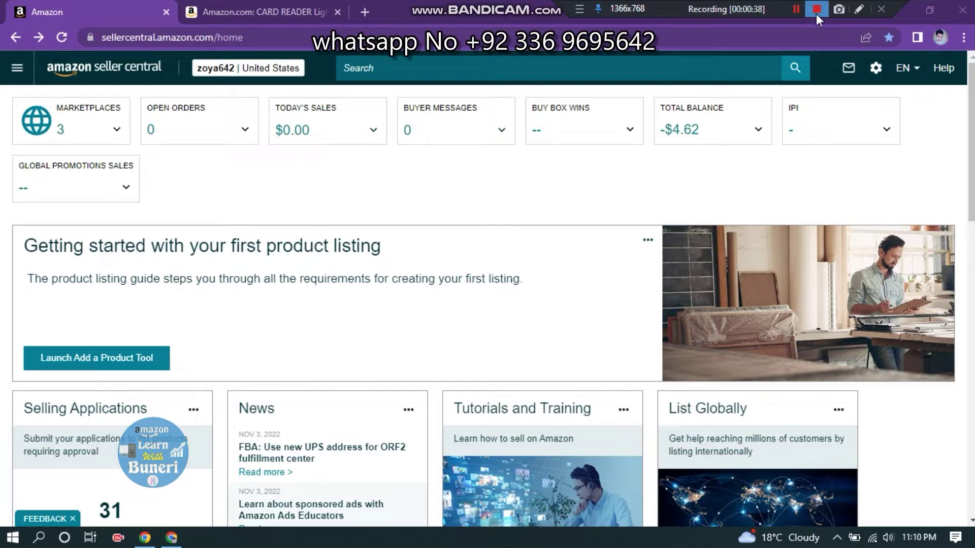
# Open the Seller Central navigation drawer to reveal Catalog, Inventory, Pricing and Orders.
pyautogui.click(21, 65)
pyautogui.moveTo(44, 103)
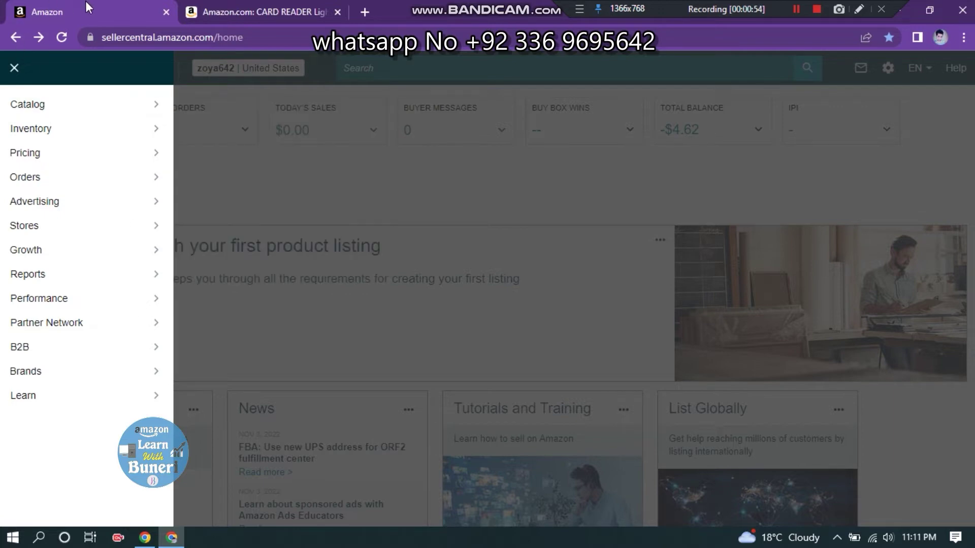
# From Catalog > Add Products, search the catalog for 'sell this products' to find the CARD READER adaptor.
pyautogui.click(233, 5)
pyautogui.click(133, 7)
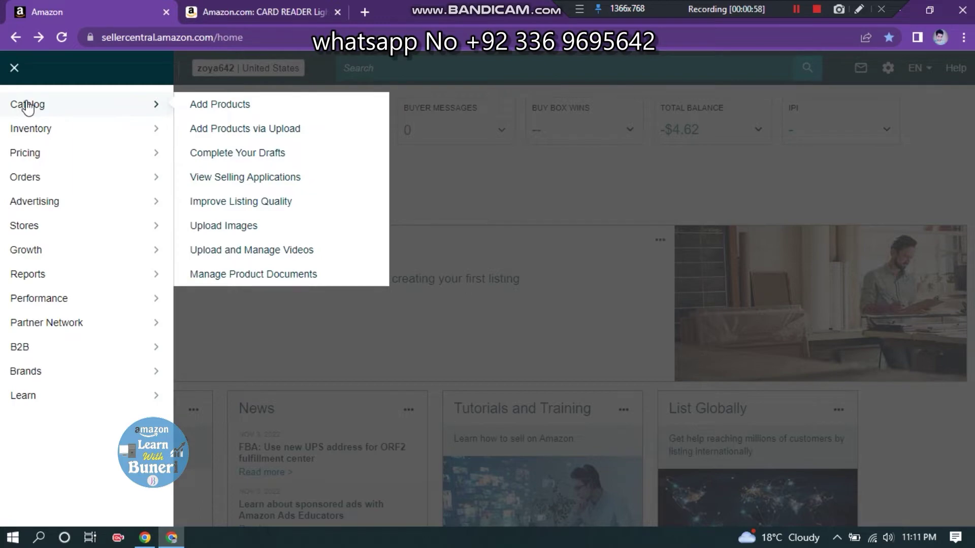
pyautogui.click(208, 108)
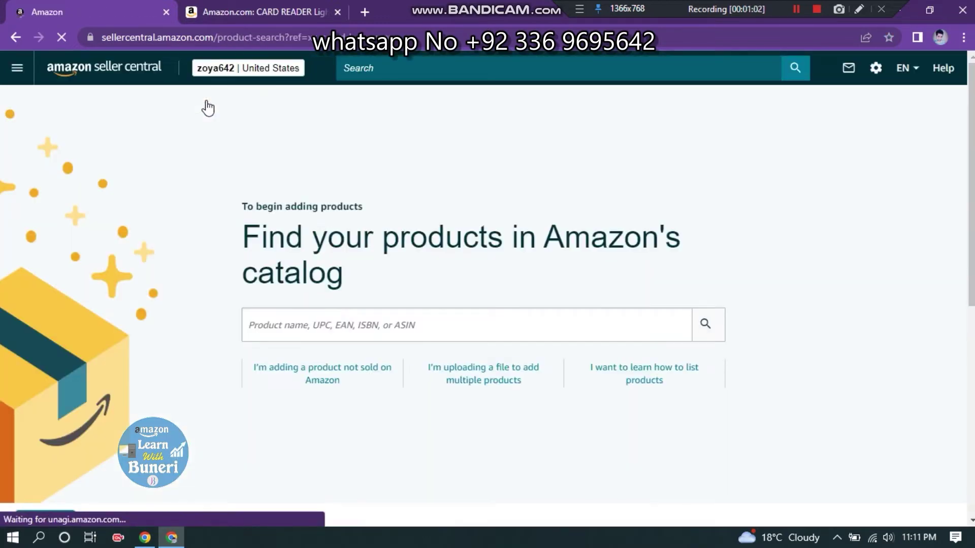
pyautogui.click(326, 311)
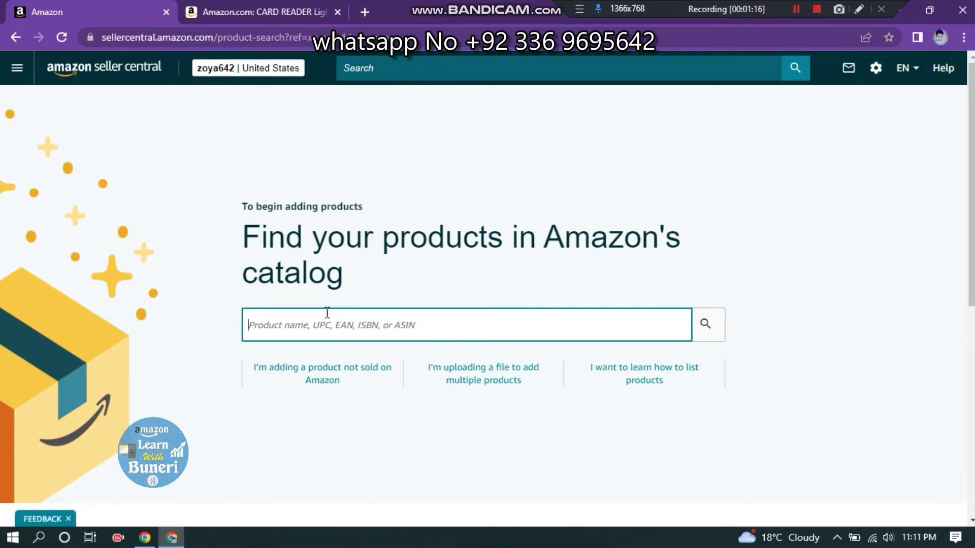
pyautogui.click(326, 322)
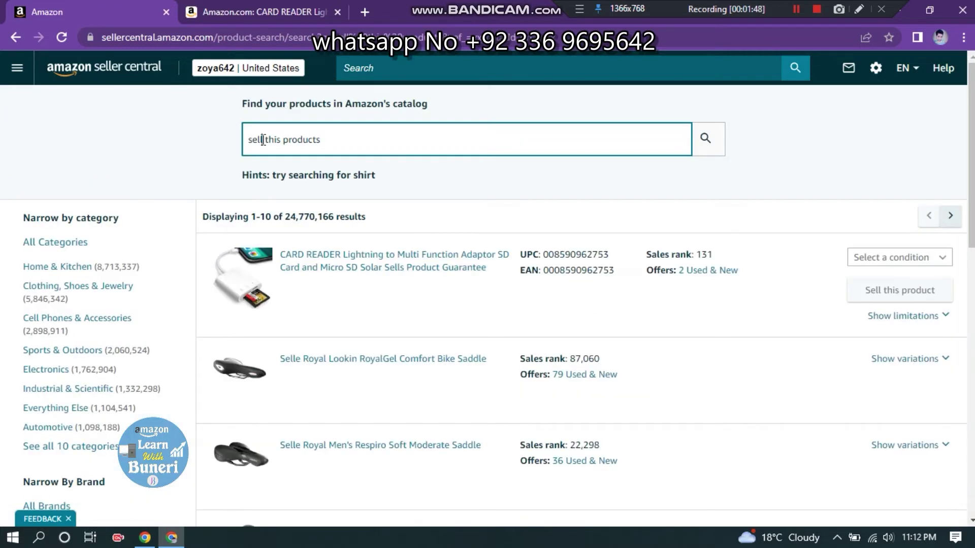
# Pick New as the CARD READER Lightning adaptor's condition and choose Sell this product.
pyautogui.click(895, 263)
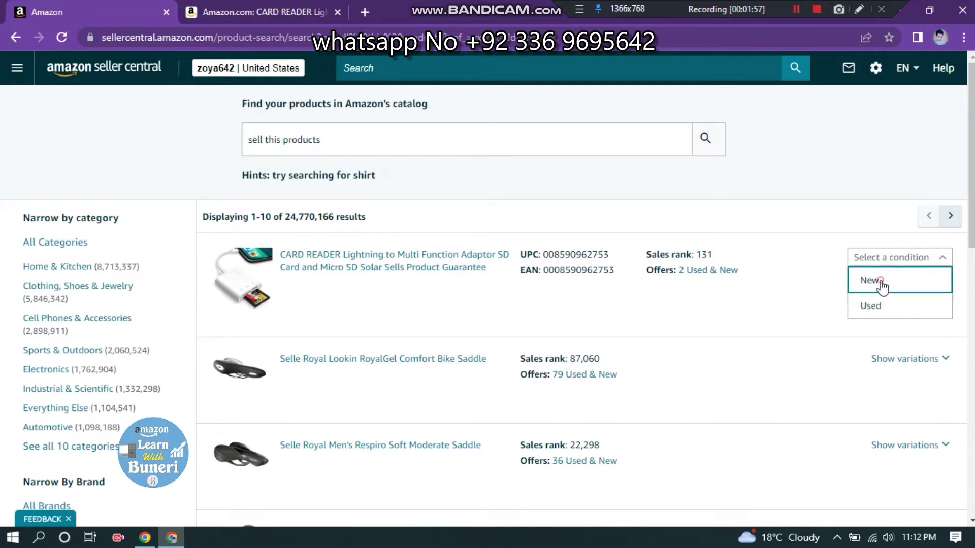
pyautogui.click(881, 281)
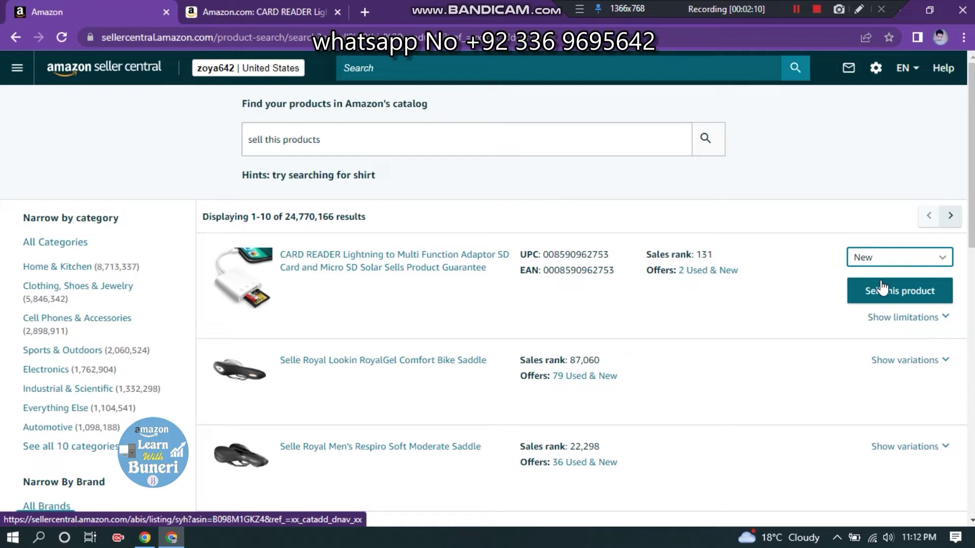
pyautogui.click(906, 298)
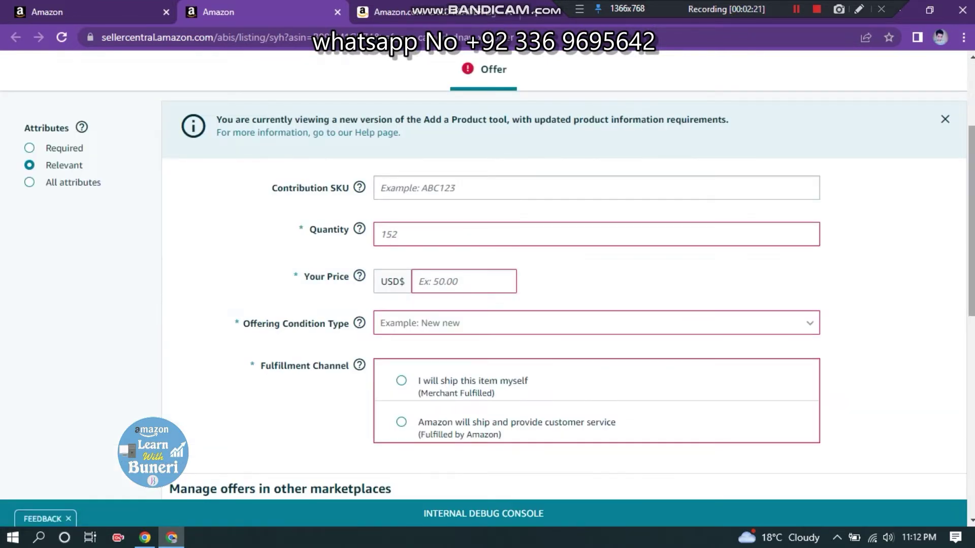
# Switch the offer form to All attributes so Handling Time, Restock Date and Sale Price appear.
pyautogui.scroll(3, 970, 145)
pyautogui.moveTo(970, 145); pyautogui.dragTo(970, 228)
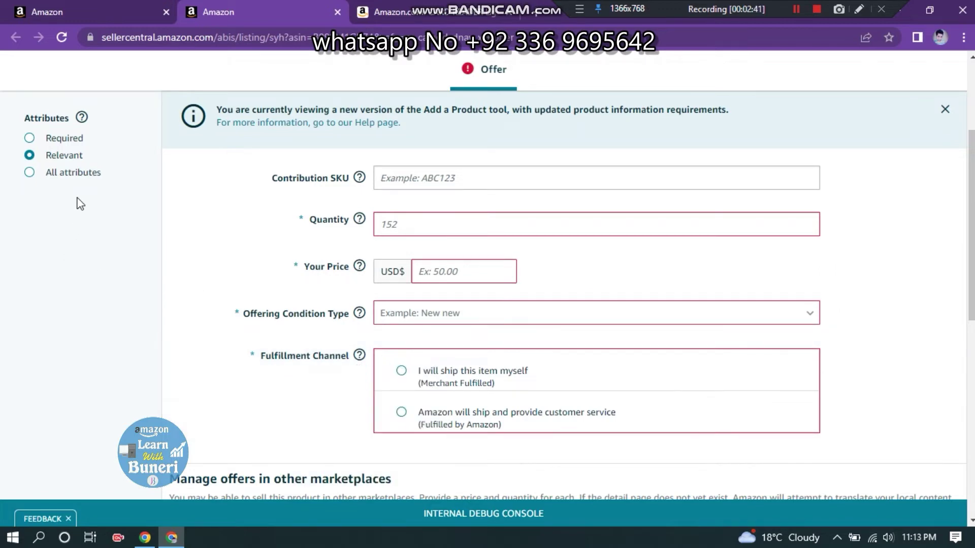
pyautogui.click(69, 175)
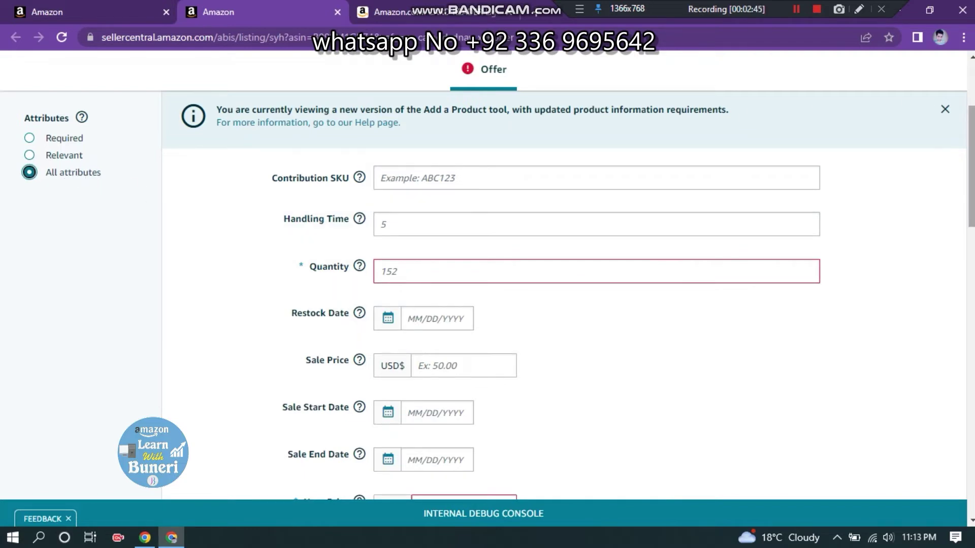
# Scroll back to the top of the form and select the Contribution SKU field.
pyautogui.scroll(-5, 488, 294)
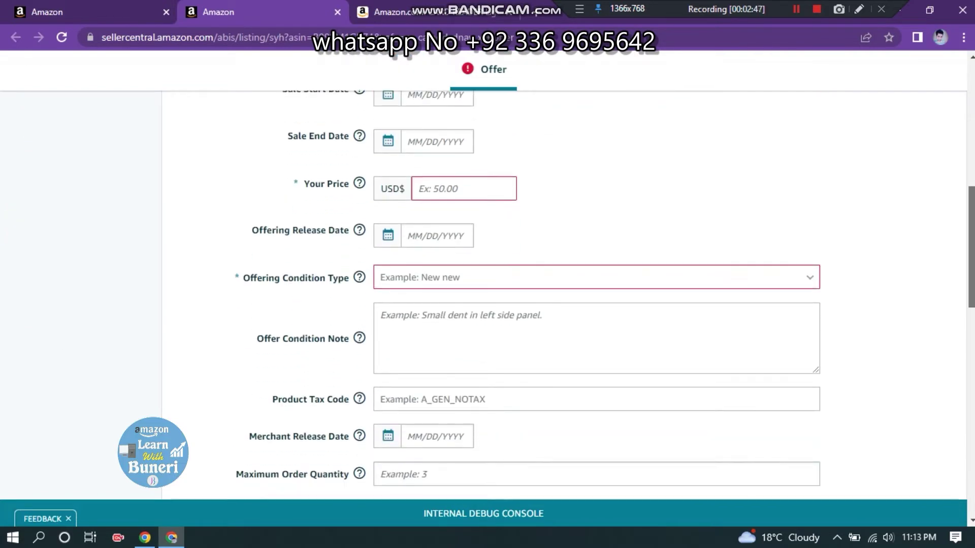
pyautogui.scroll(3, 487, 294)
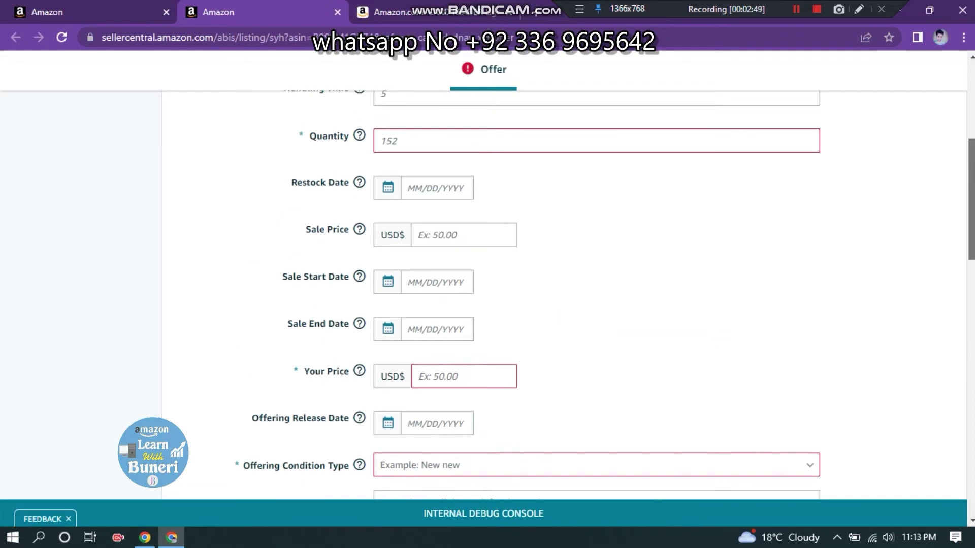
pyautogui.scroll(1, 488, 295)
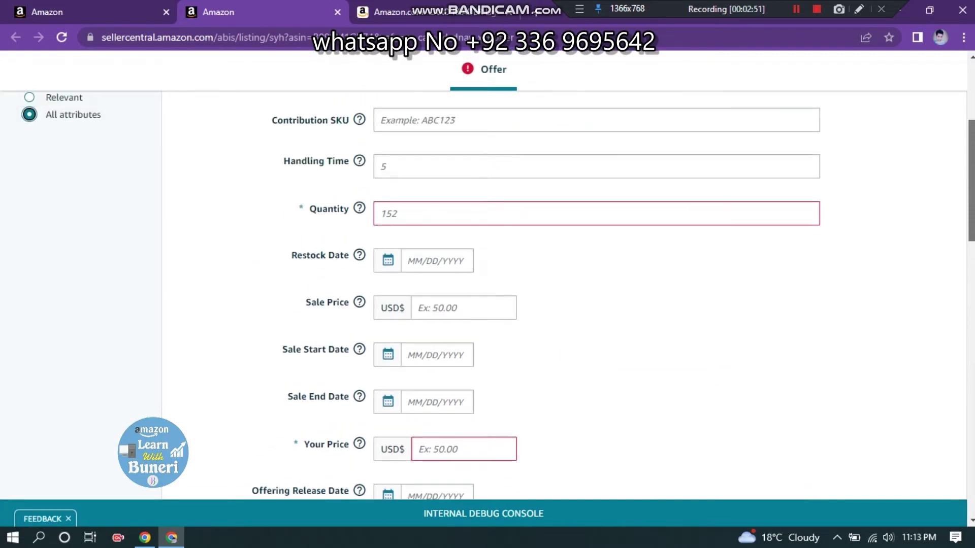
pyautogui.scroll(3, 971, 137)
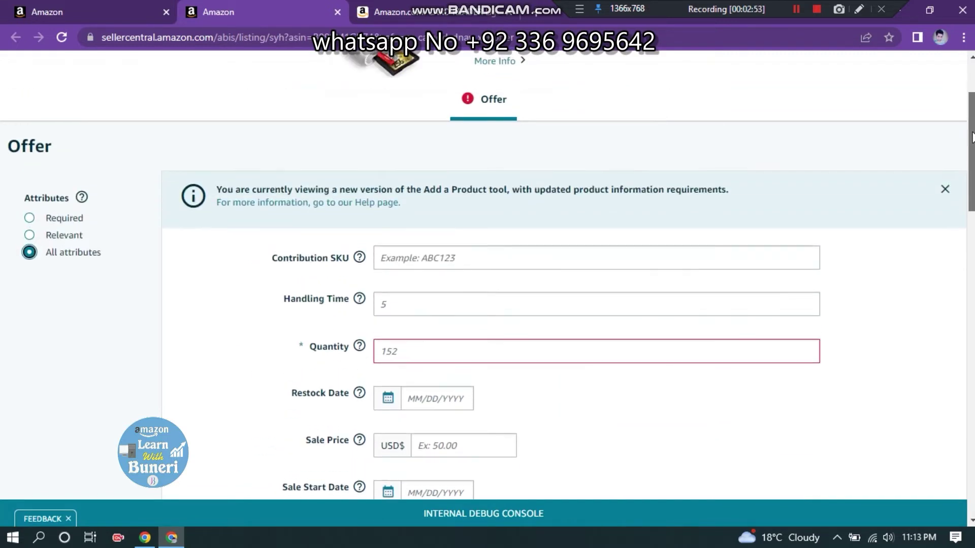
pyautogui.click(525, 257)
# Enter CARD READER456 as the Contribution SKU and filter the form to relevant fields.
pyautogui.click(496, 370)
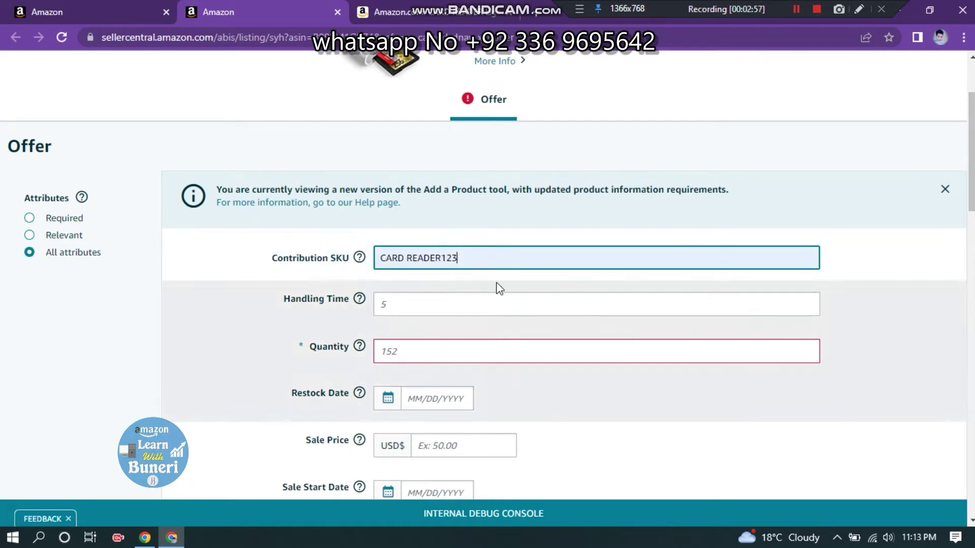
pyautogui.press('BackSpace')
pyautogui.press('BackSpace')
pyautogui.press('BackSpace')
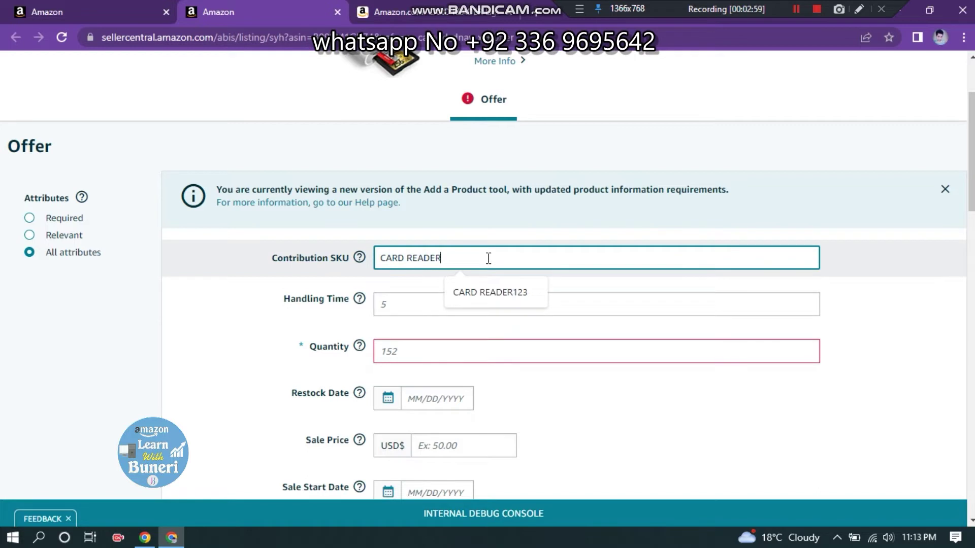
pyautogui.write('456')
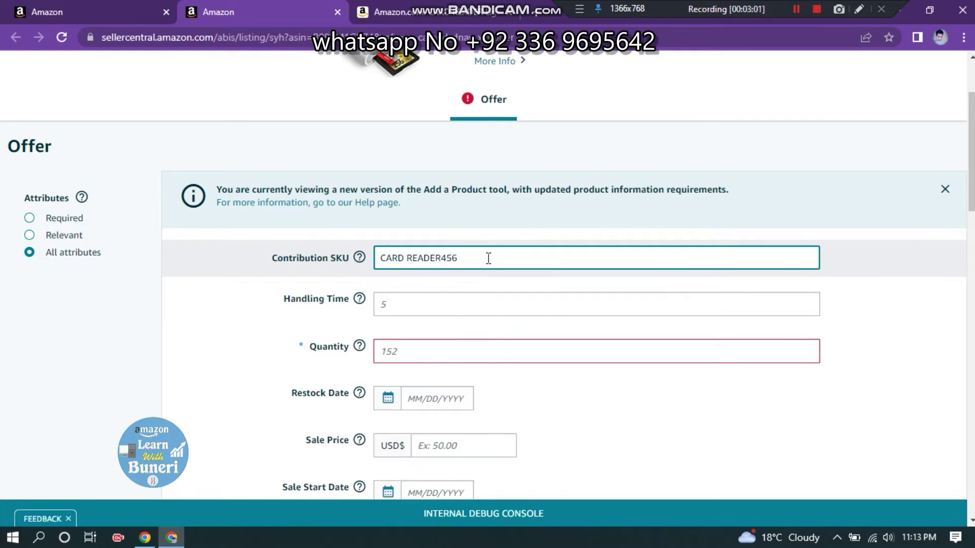
pyautogui.click(68, 241)
# Enter quantity 10 and price 30.55 USD for the offer.
pyautogui.click(443, 310)
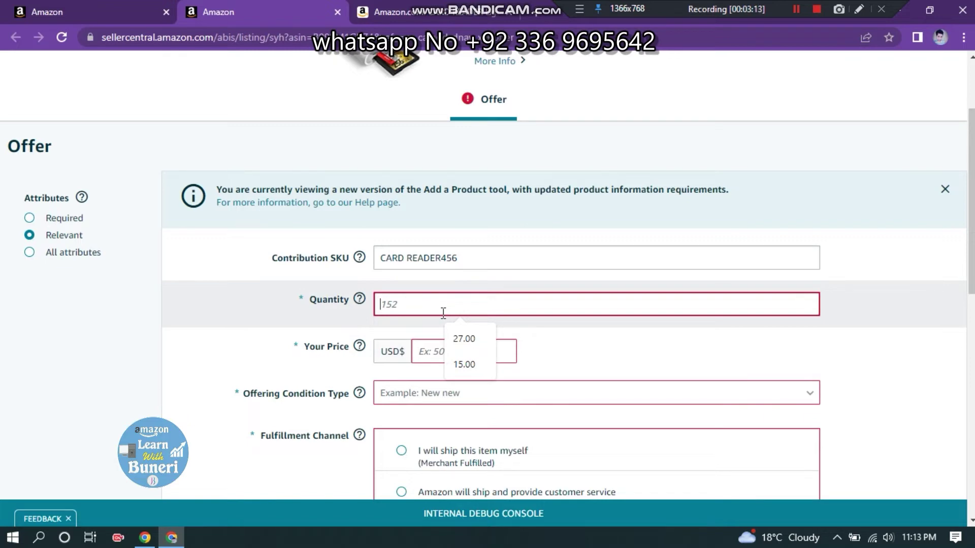
pyautogui.write('10')
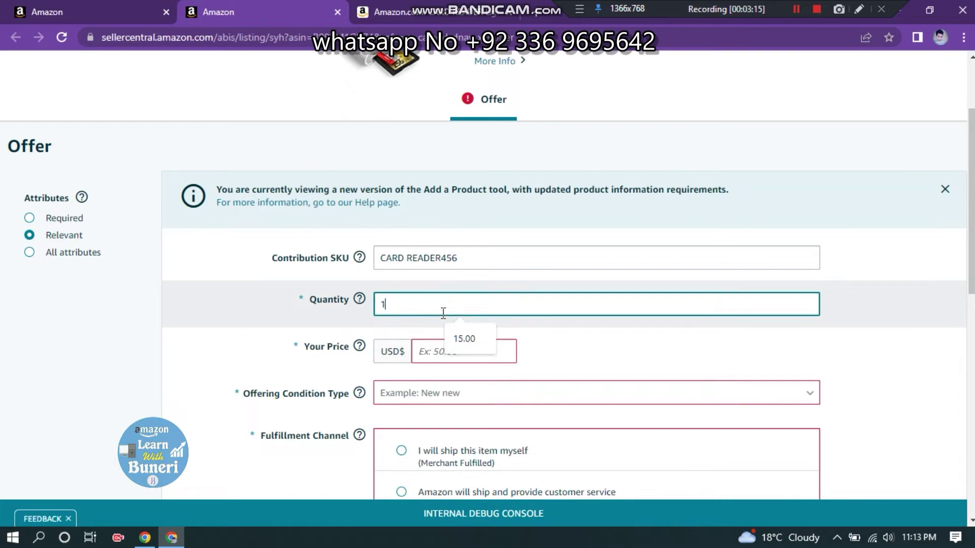
pyautogui.click(486, 353)
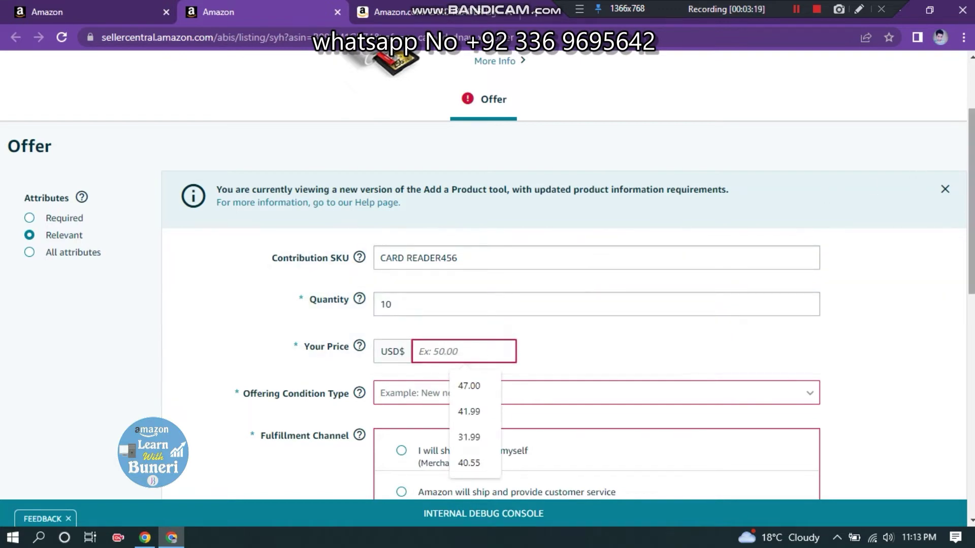
pyautogui.scroll(2, 487, 274)
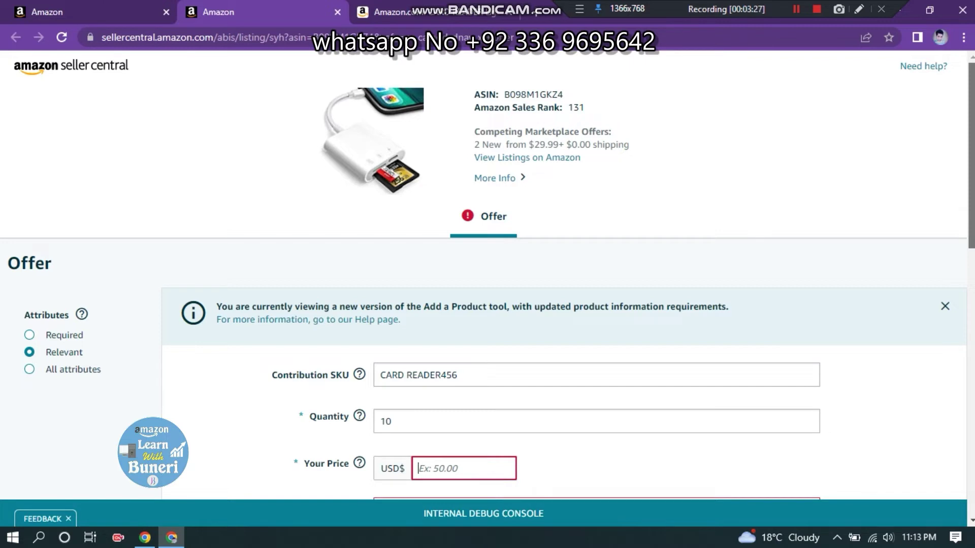
pyautogui.scroll(-1, 971, 133)
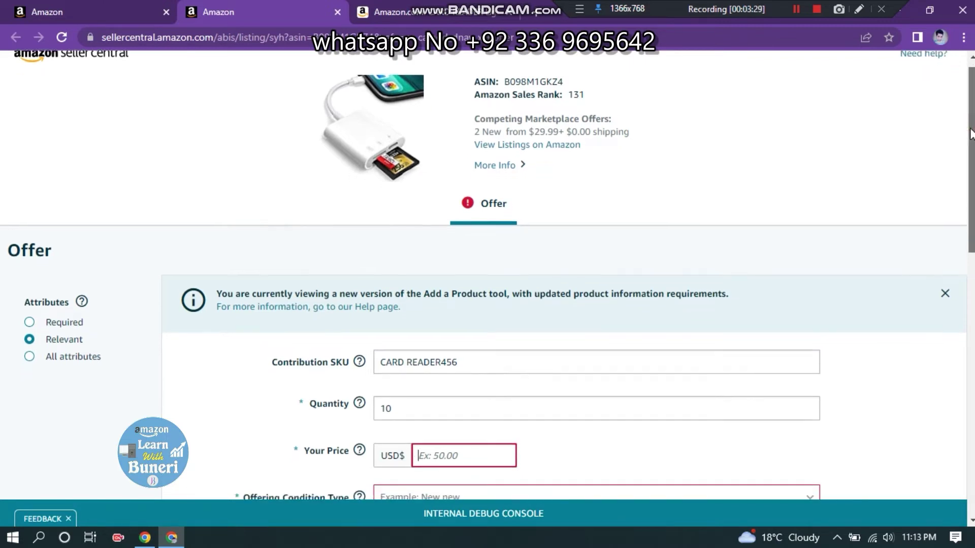
pyautogui.scroll(-3, 582, 290)
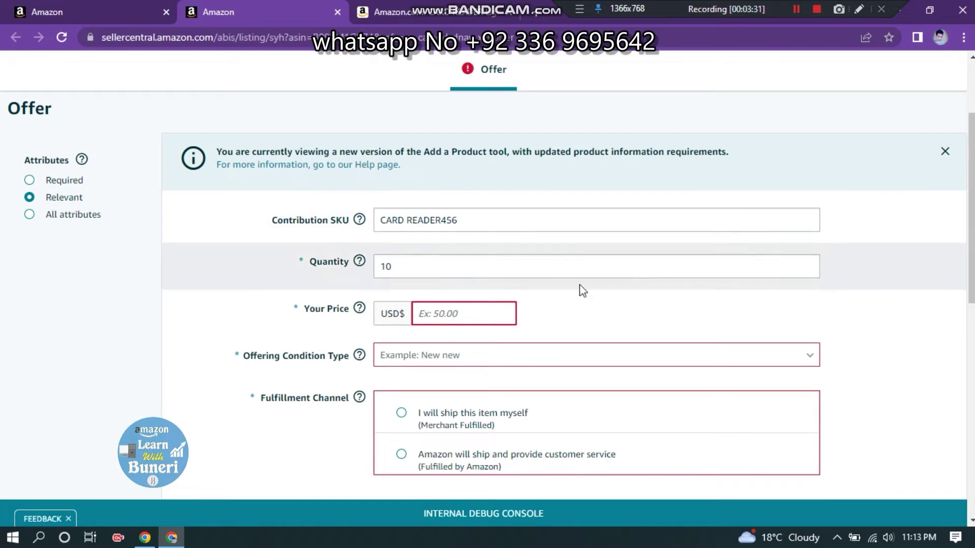
pyautogui.click(492, 314)
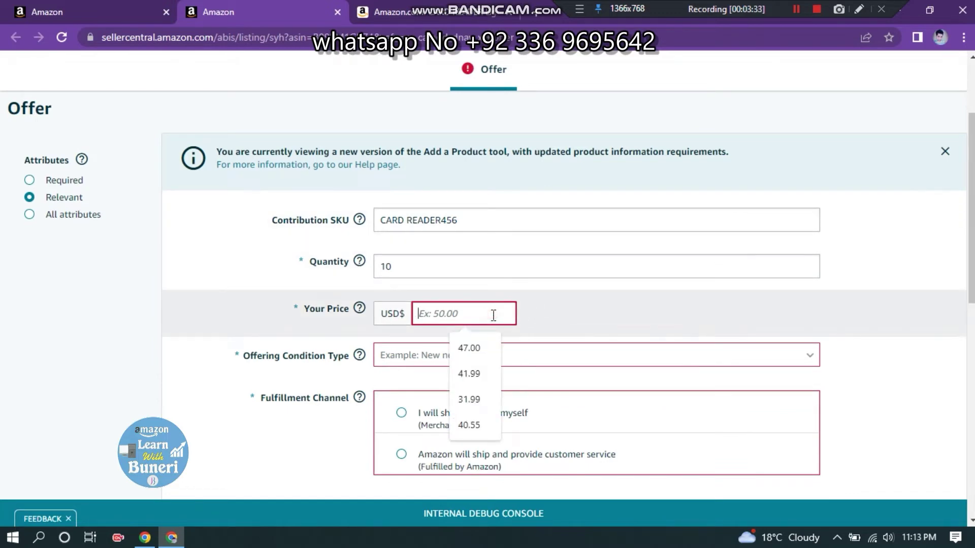
pyautogui.write('30')
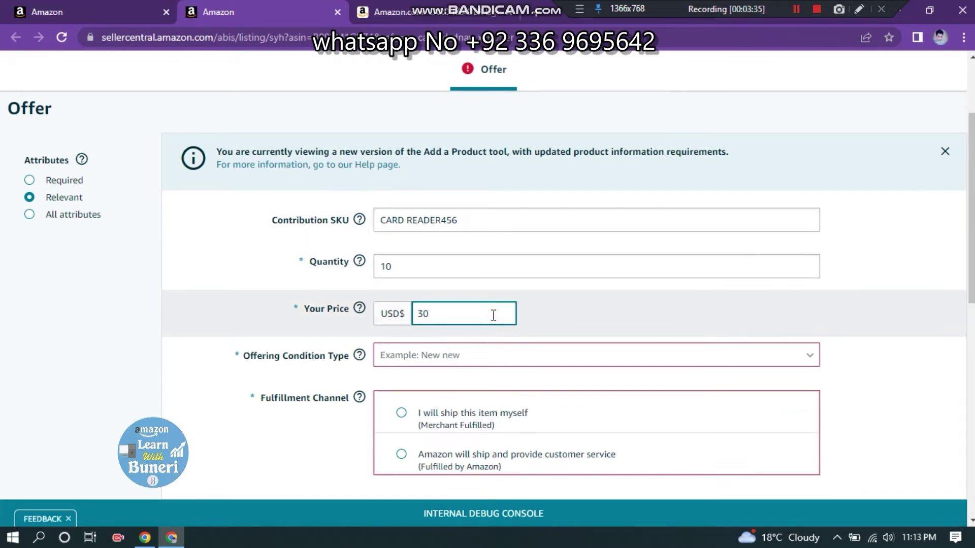
pyautogui.write('.55')
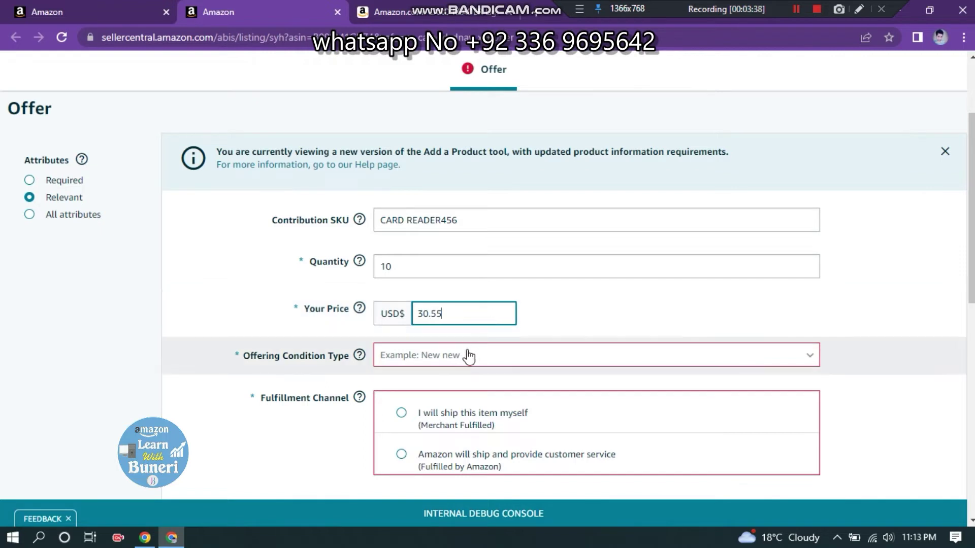
# Set the offering condition to New and show all attributes again.
pyautogui.click(467, 355)
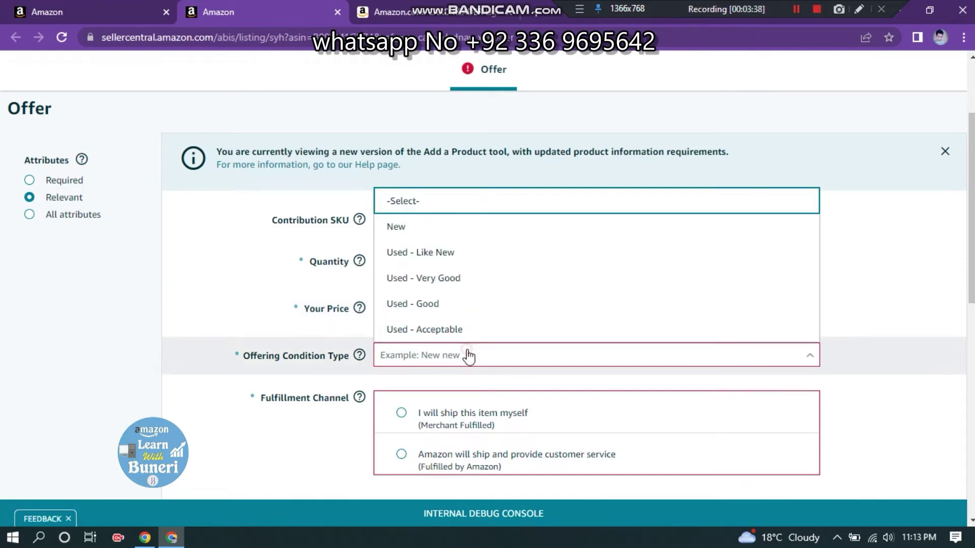
pyautogui.click(437, 229)
pyautogui.click(42, 224)
pyautogui.click(54, 216)
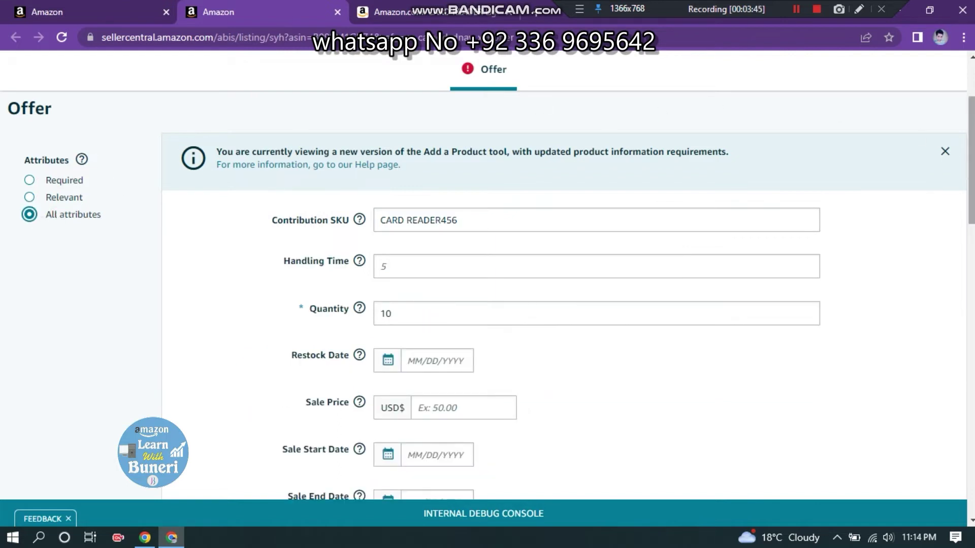
# Review quantity 10, price 30.55 and New condition, then filter the form to Relevant attributes.
pyautogui.scroll(-1, 971, 162)
pyautogui.scroll(-1, 498, 295)
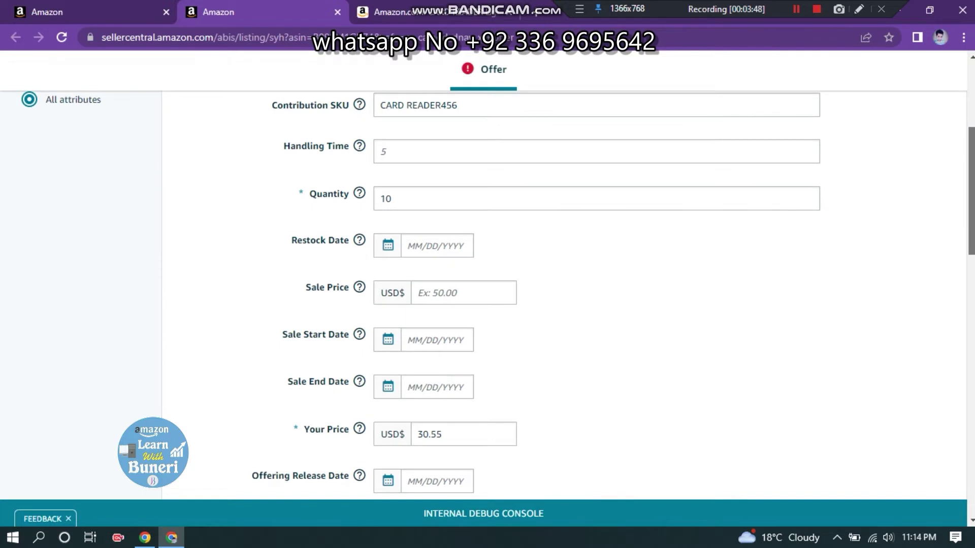
pyautogui.scroll(2, 972, 200)
pyautogui.scroll(-2, 973, 201)
pyautogui.moveTo(972, 201); pyautogui.dragTo(972, 275)
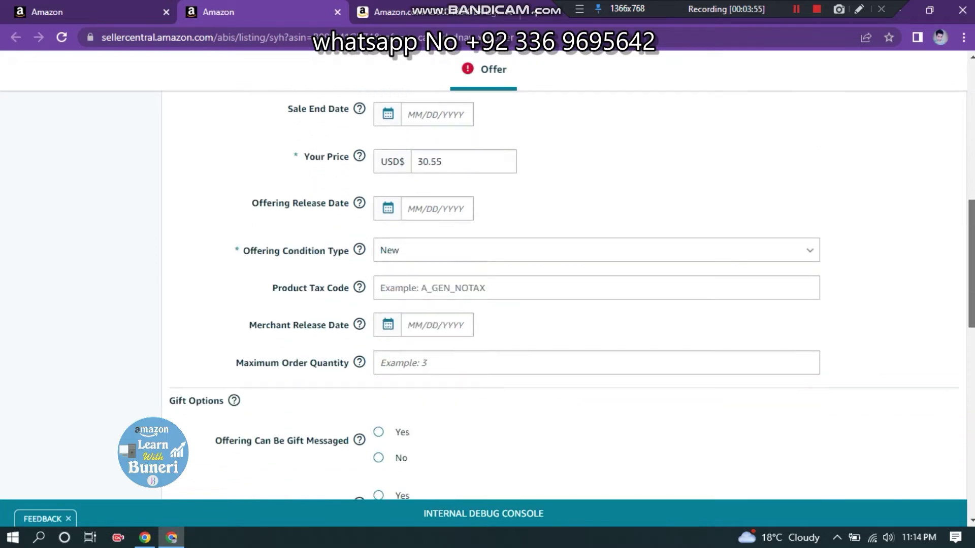
pyautogui.moveTo(973, 275); pyautogui.dragTo(970, 171)
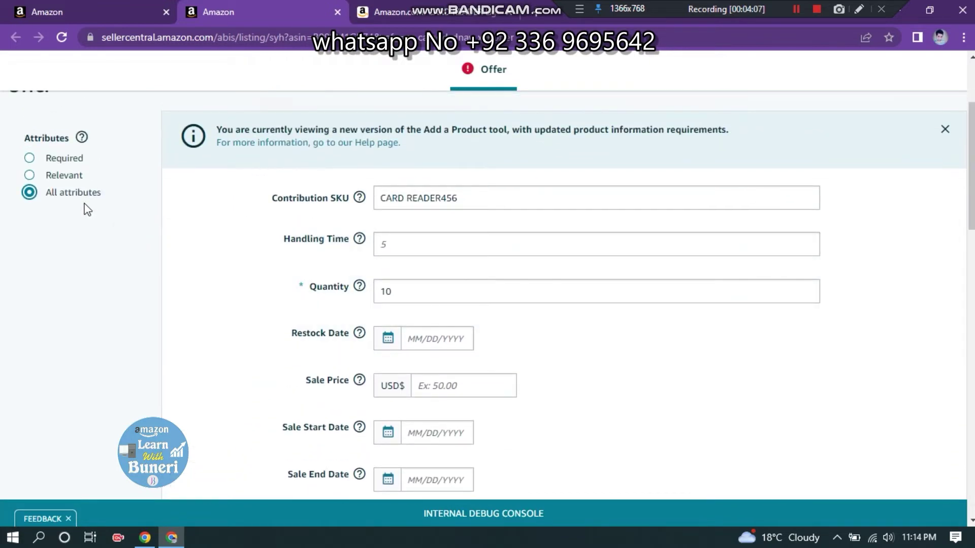
pyautogui.click(72, 176)
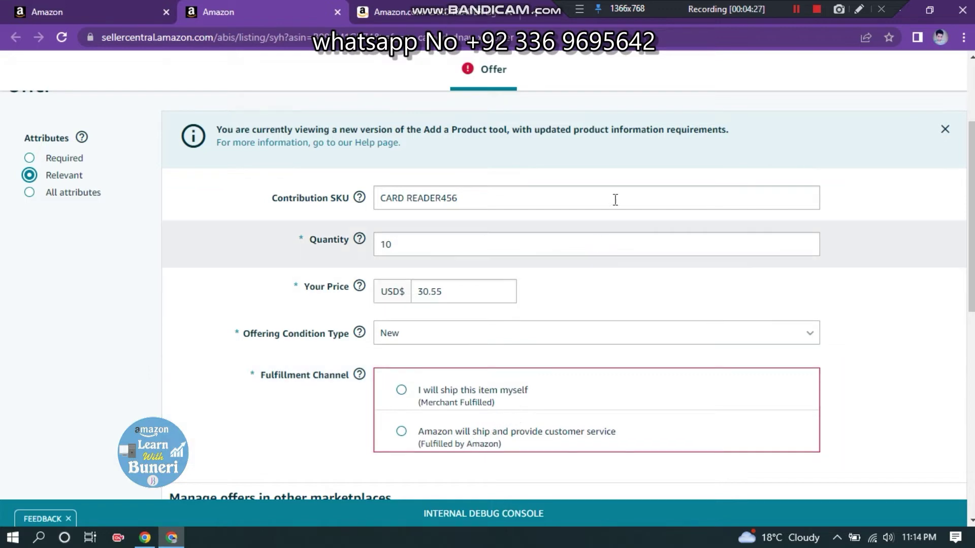
pyautogui.click(796, 8)
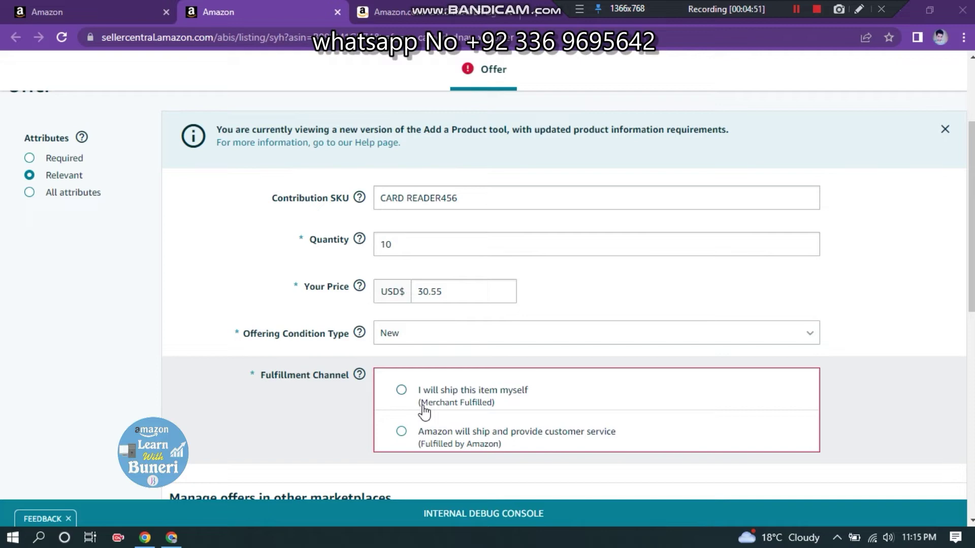
# Choose 'I will ship this item myself' with the US Template shipping group and save the offer.
pyautogui.click(401, 389)
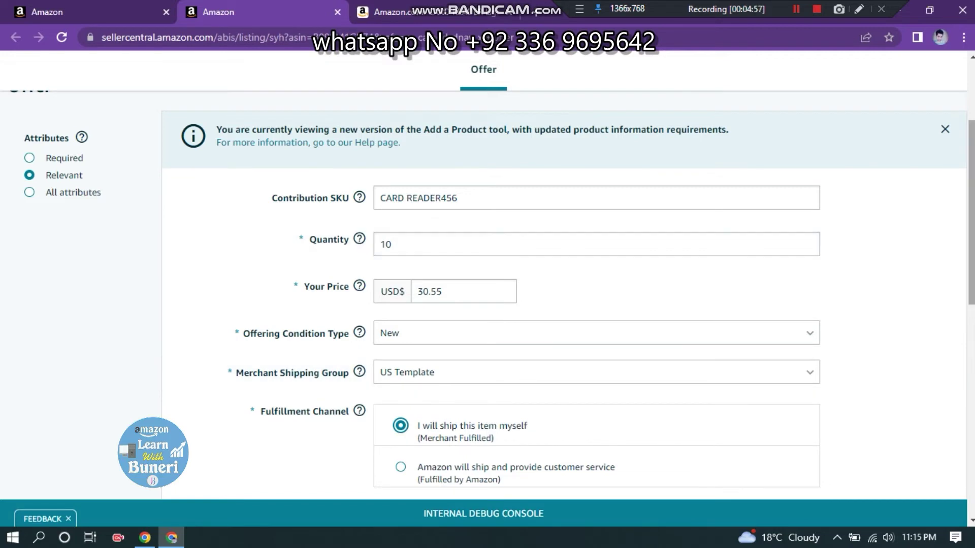
pyautogui.scroll(-2, 406, 397)
pyautogui.scroll(-6, 564, 294)
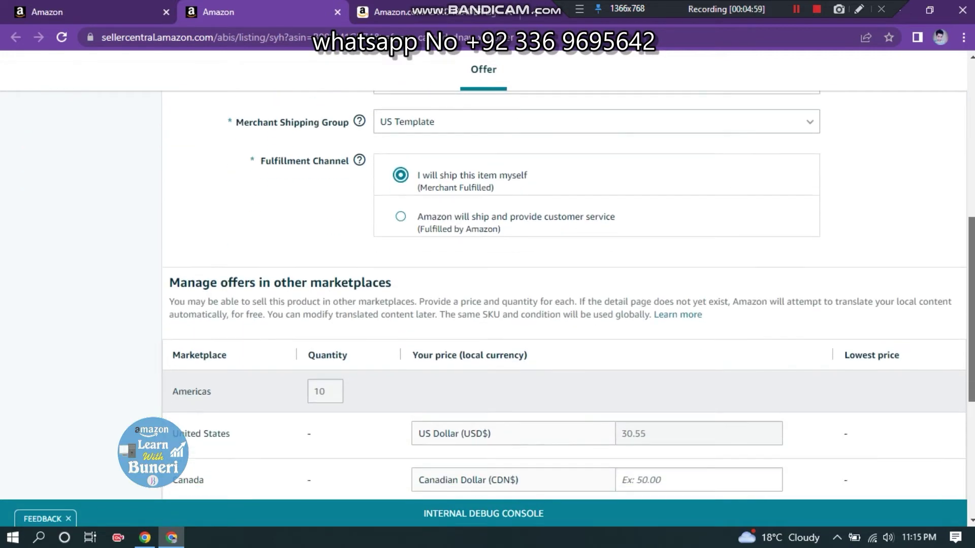
pyautogui.scroll(-2, 563, 294)
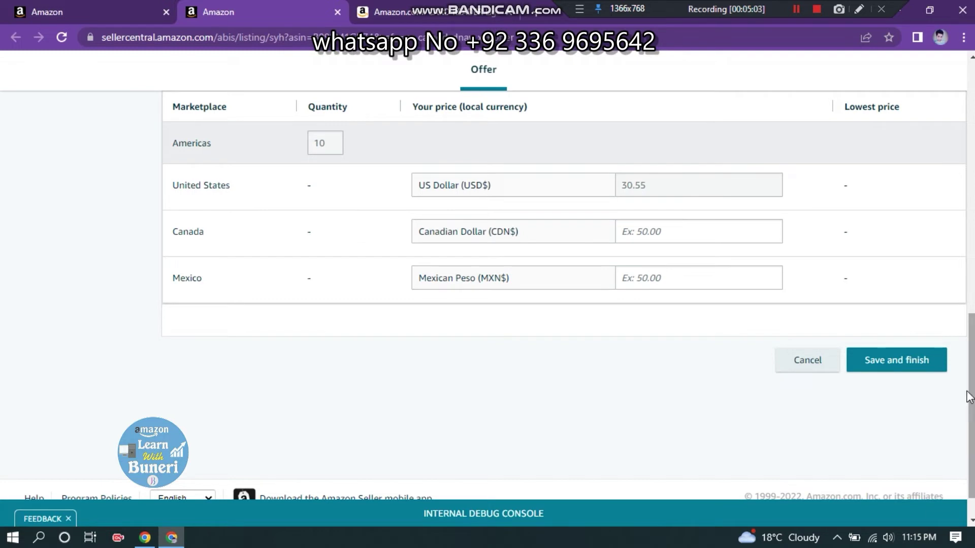
pyautogui.click(883, 375)
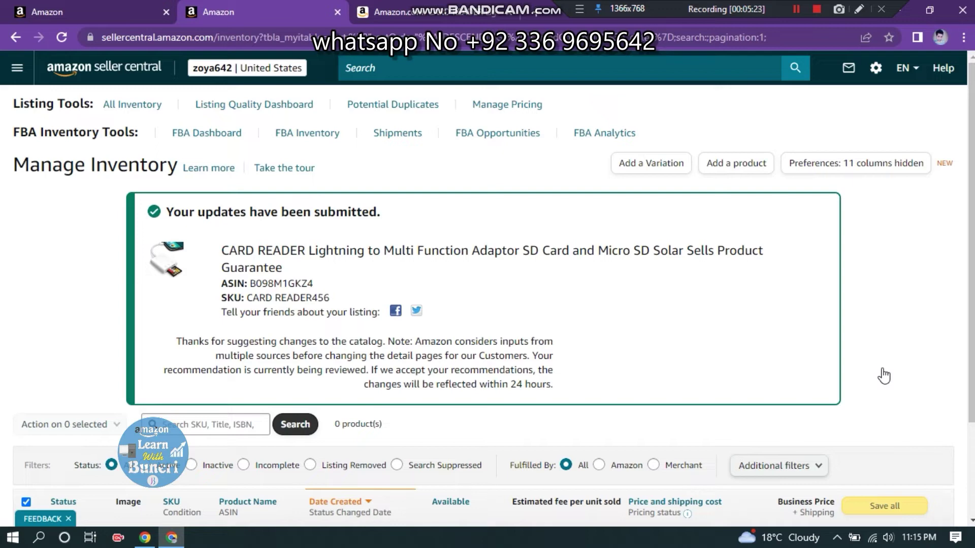
pyautogui.scroll(-2, 971, 356)
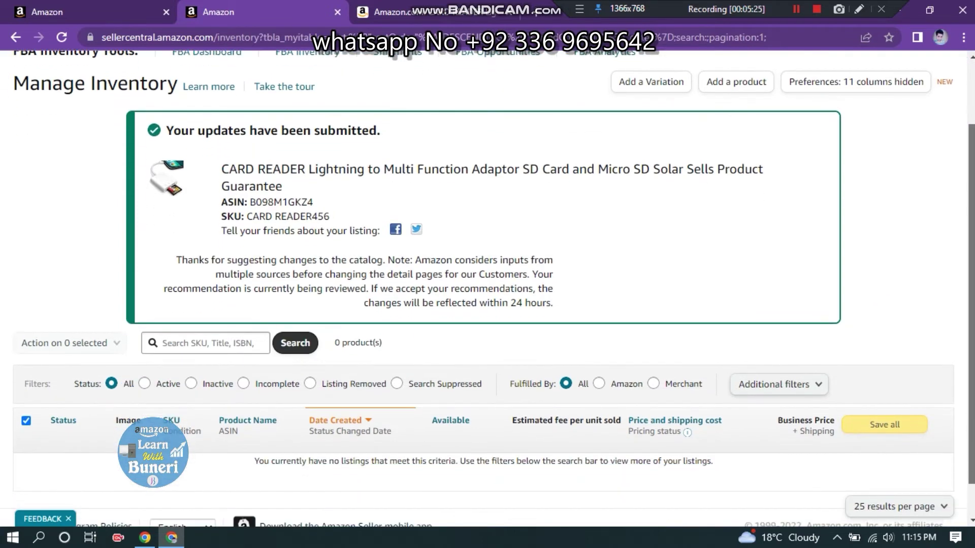
pyautogui.scroll(3, 972, 276)
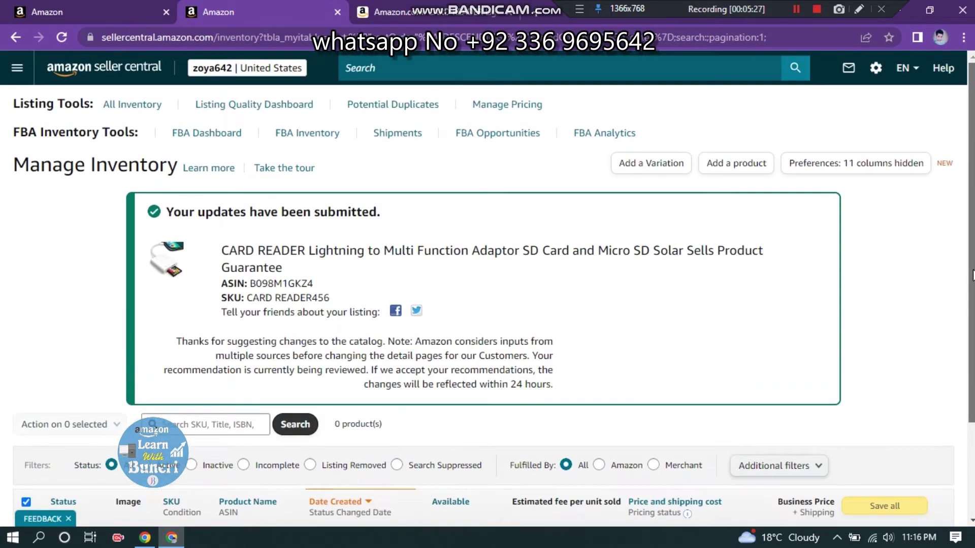
pyautogui.scroll(-3, 972, 302)
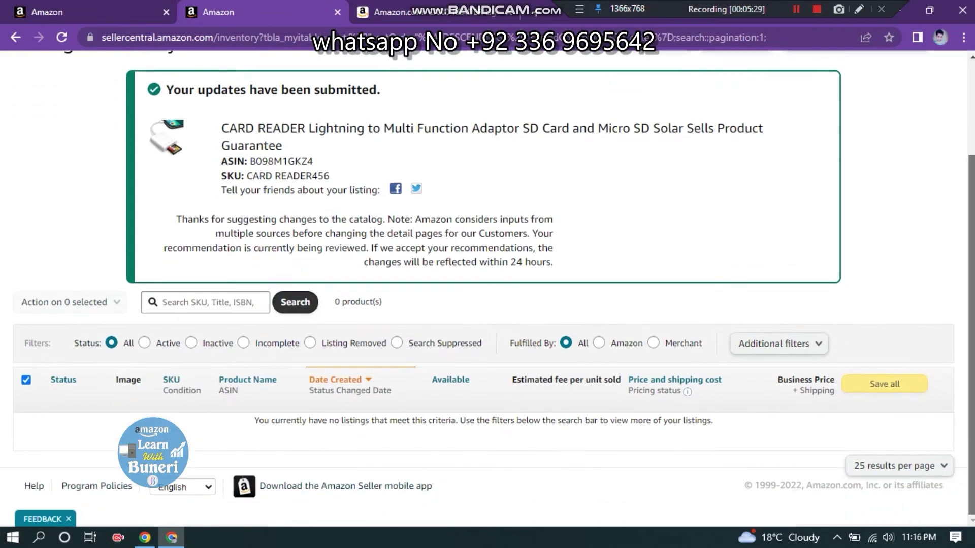
pyautogui.scroll(3, 973, 302)
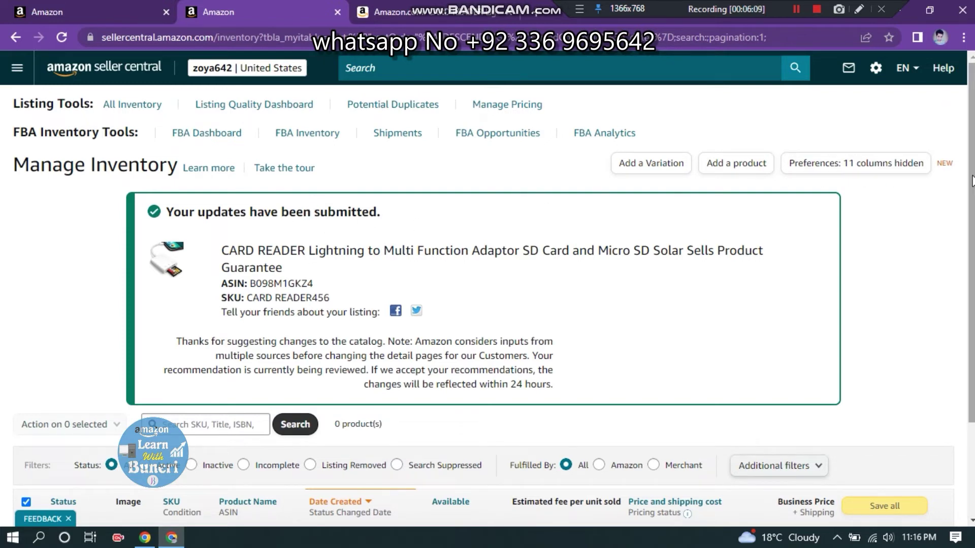
pyautogui.moveTo(971, 179); pyautogui.dragTo(972, 227)
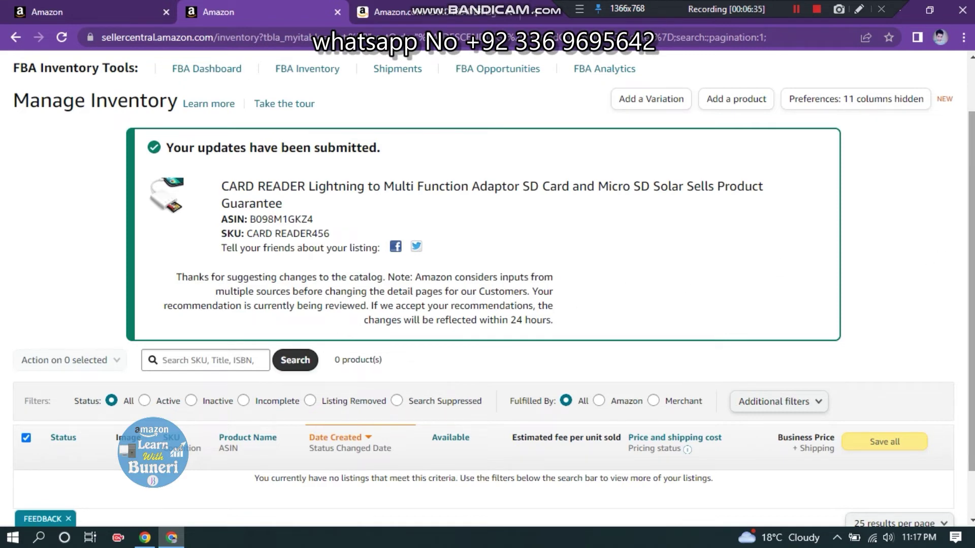
pyautogui.scroll(2, 965, 181)
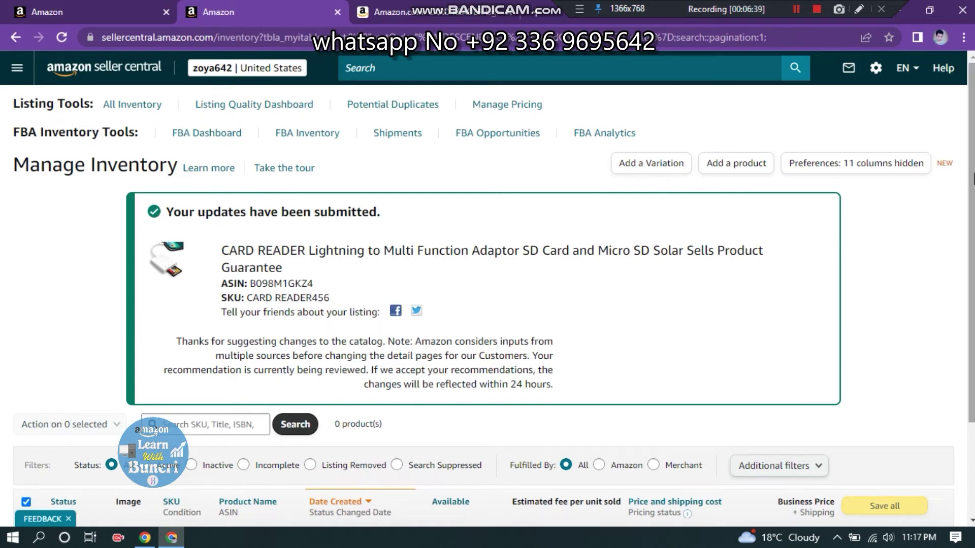
pyautogui.scroll(-2, 973, 178)
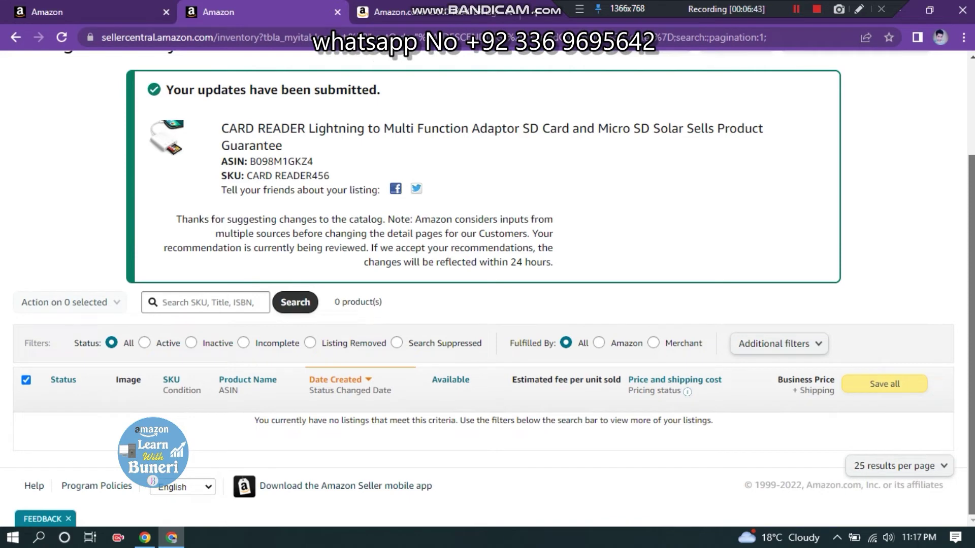
pyautogui.scroll(2, 972, 178)
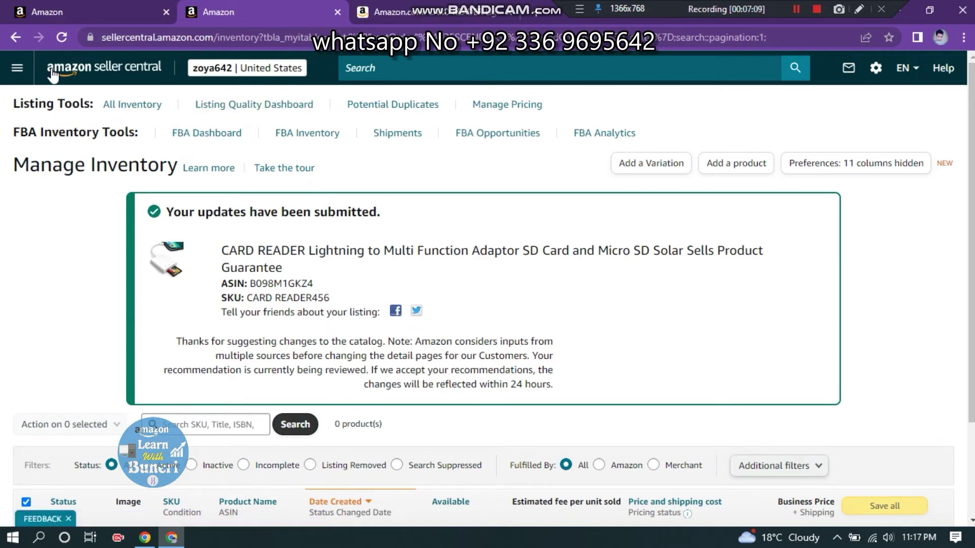
# Go to Inventory > Manage All Inventory from the navigation menu.
pyautogui.click(12, 79)
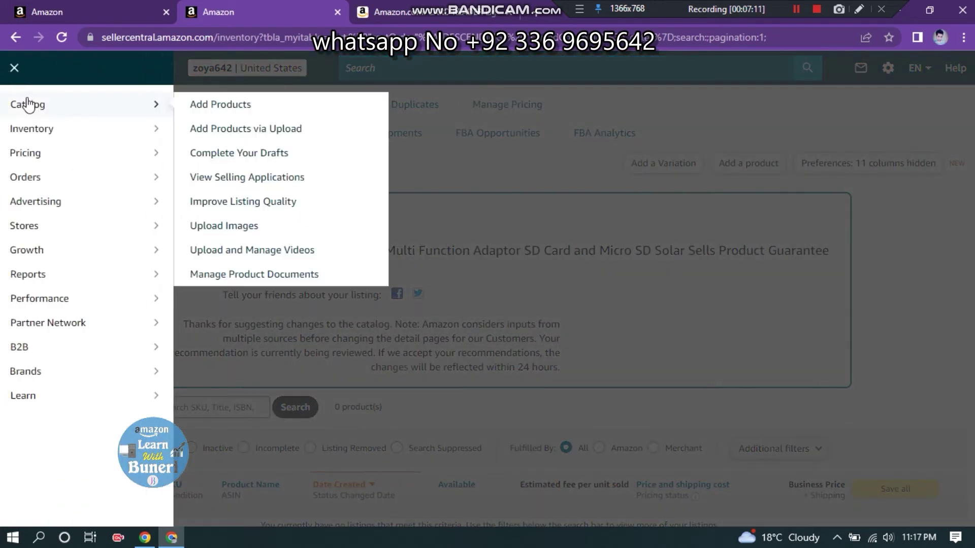
pyautogui.moveTo(32, 130)
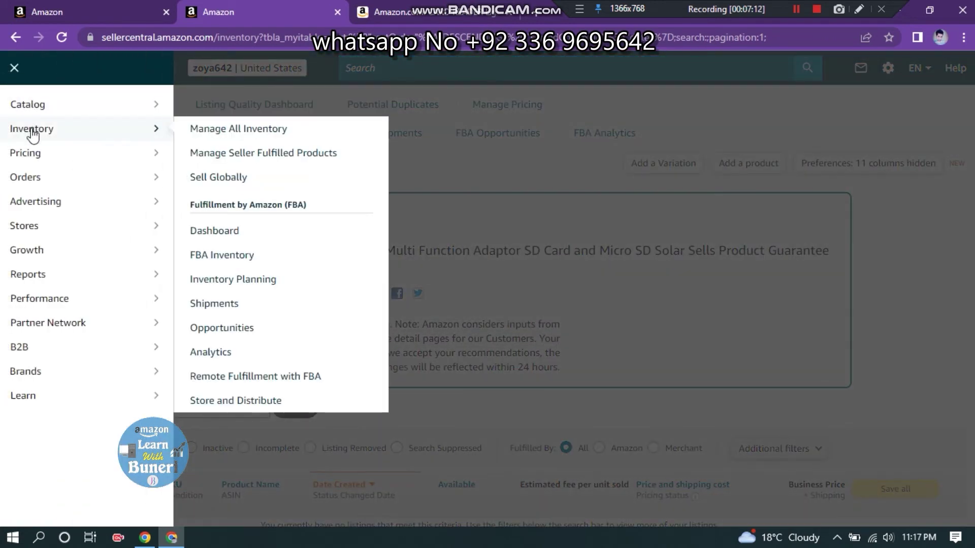
pyautogui.click(203, 133)
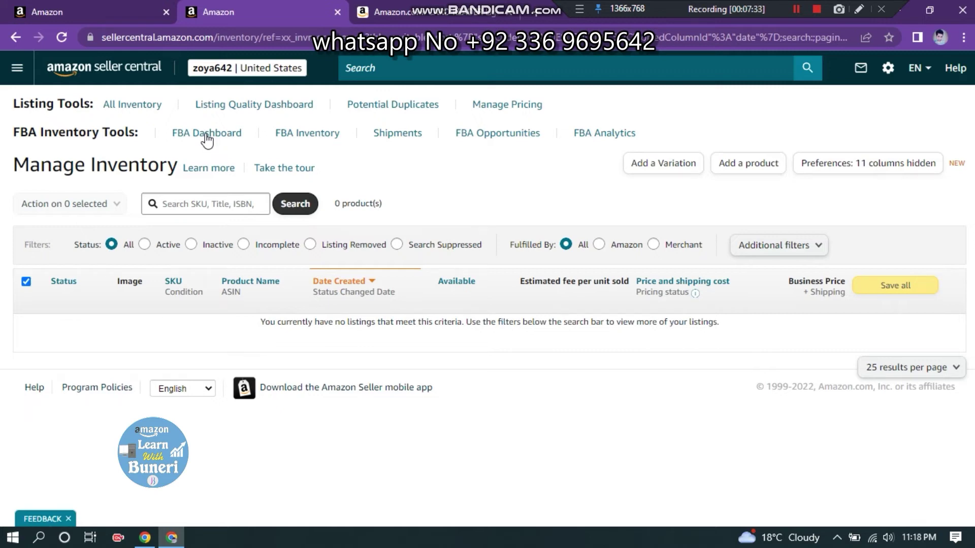
# Switch back to the 'sell this products' catalog results topped by the CARD READER Lightning adaptor.
pyautogui.click(113, 20)
pyautogui.click(248, 67)
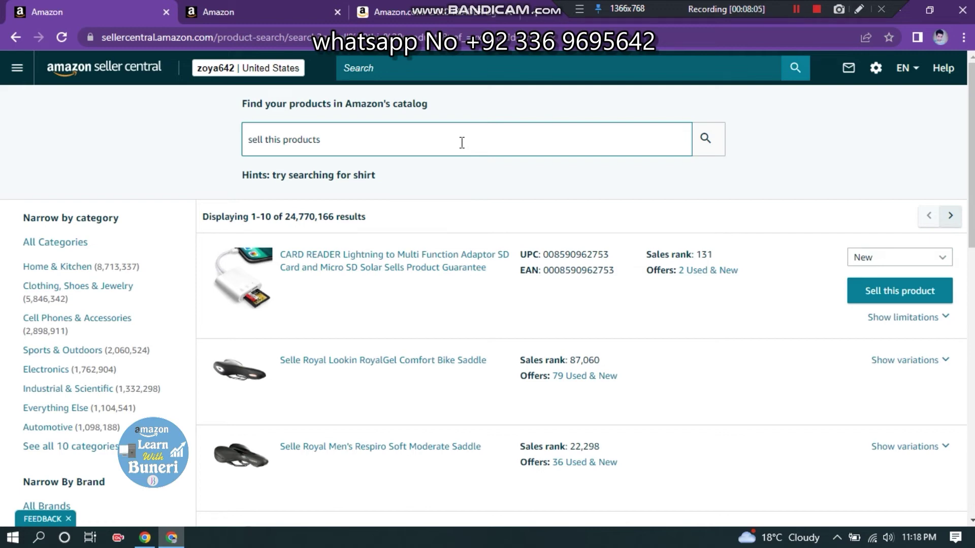
# View the CARD READER Lightning adaptor's Amazon.com page and confirm its $29.99 in-stock price.
pyautogui.click(445, 8)
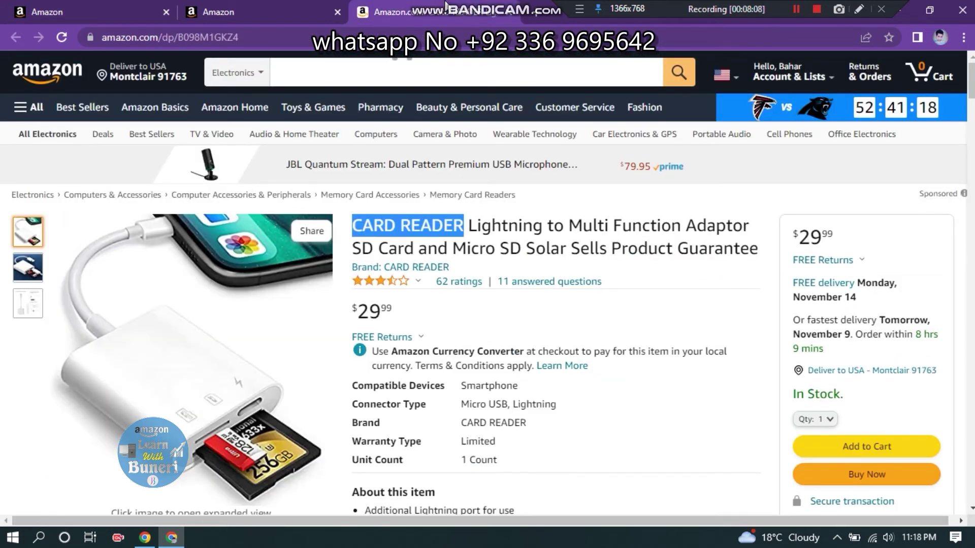
pyautogui.moveTo(970, 81)
pyautogui.mouseDown()
pyautogui.moveTo(971, 135)
pyautogui.moveTo(971, 81)
pyautogui.mouseUp()
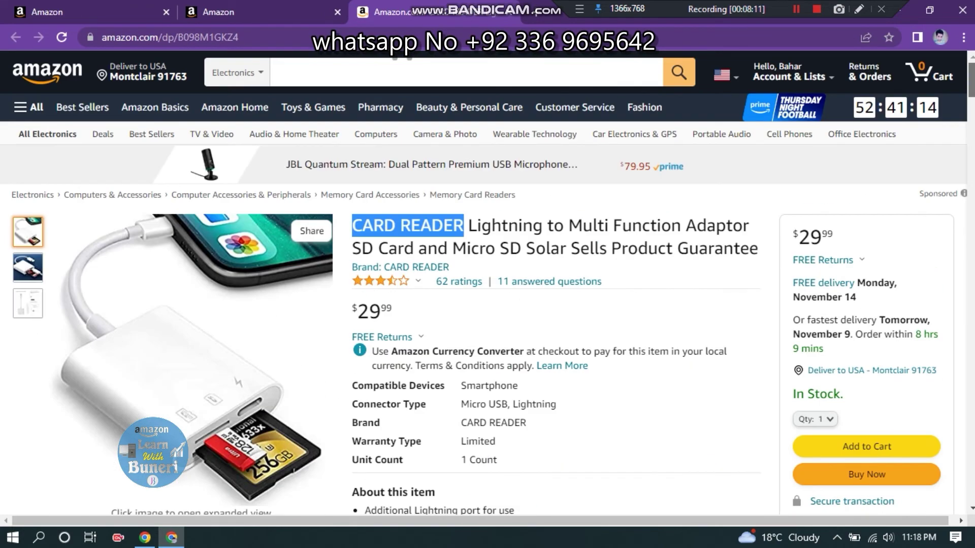
pyautogui.click(850, 193)
pyautogui.moveTo(971, 84)
pyautogui.mouseDown()
pyautogui.moveTo(971, 122)
pyautogui.moveTo(971, 76)
pyautogui.mouseUp()
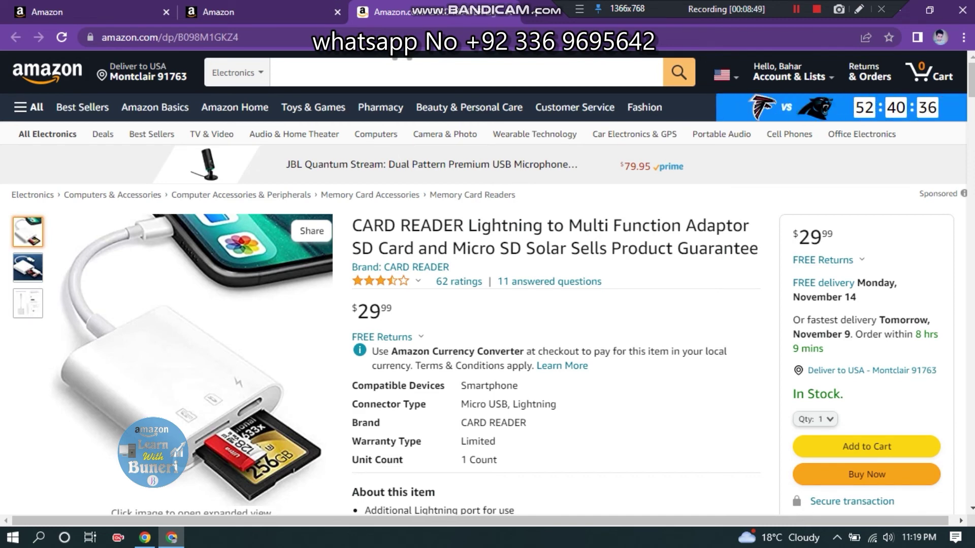
pyautogui.click(295, 3)
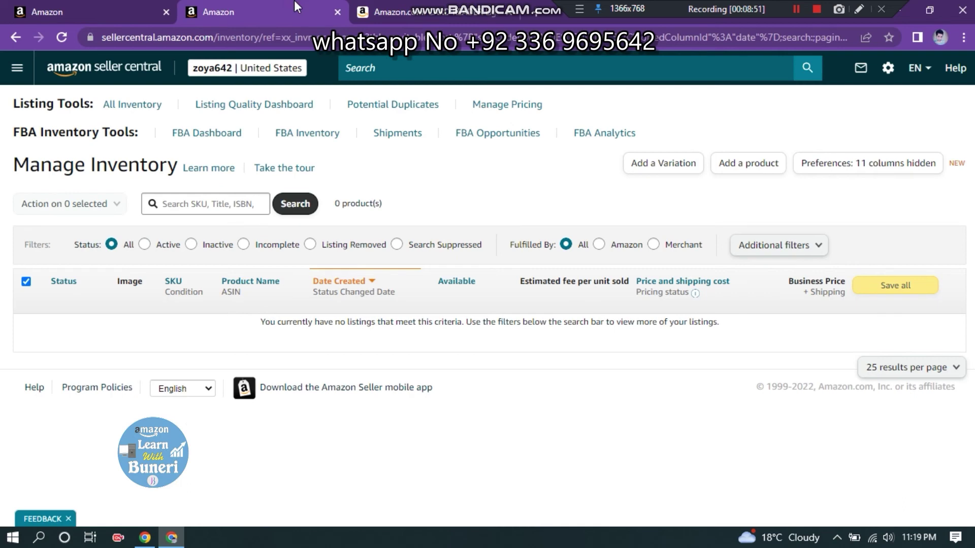
pyautogui.click(76, 2)
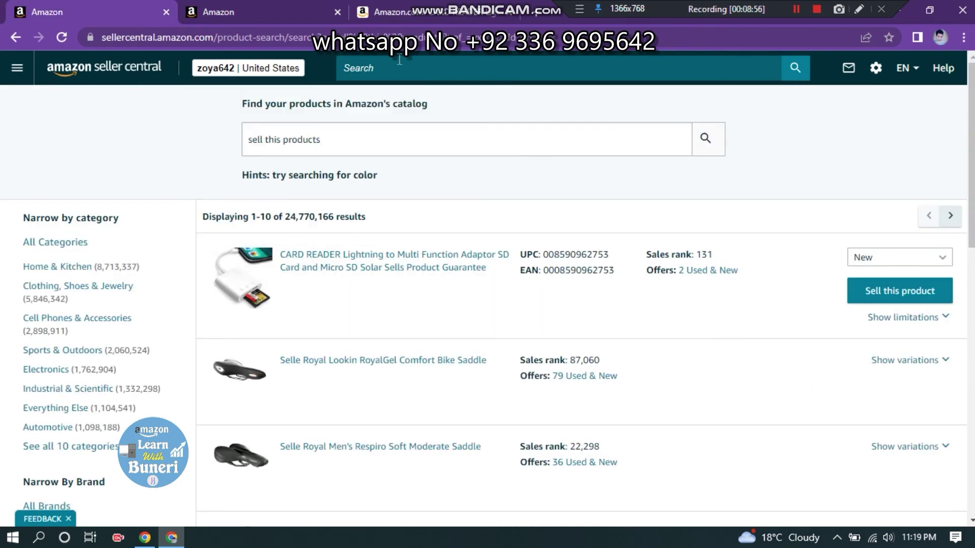
pyautogui.click(468, 155)
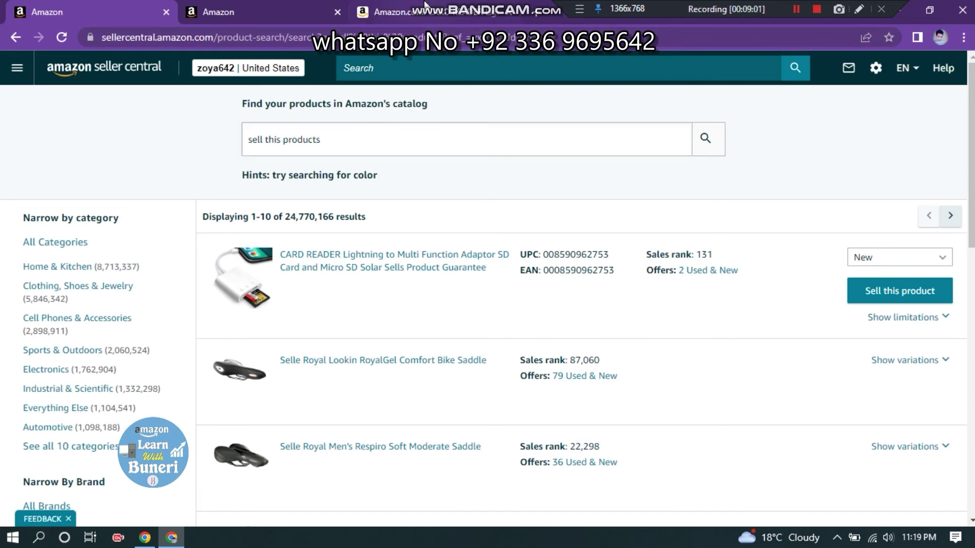
pyautogui.click(321, 6)
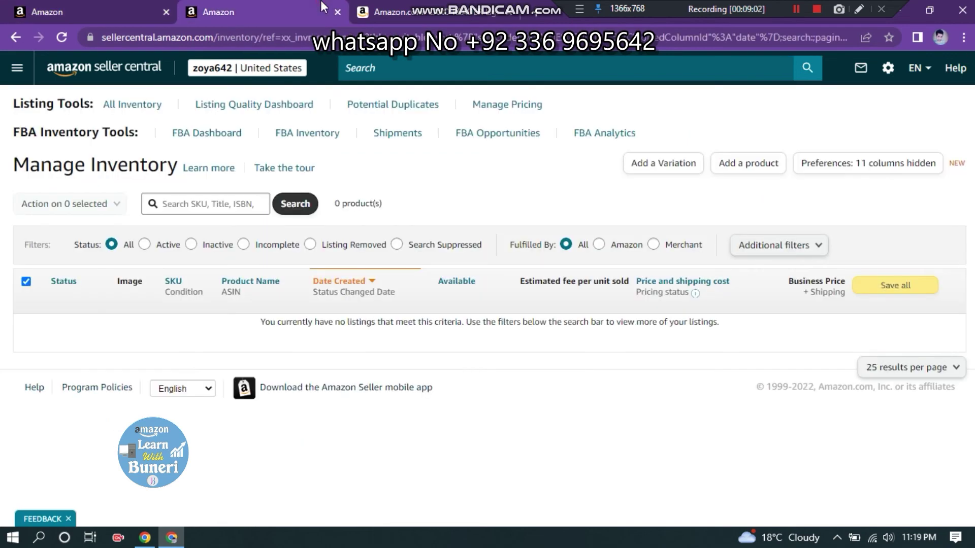
pyautogui.click(432, 8)
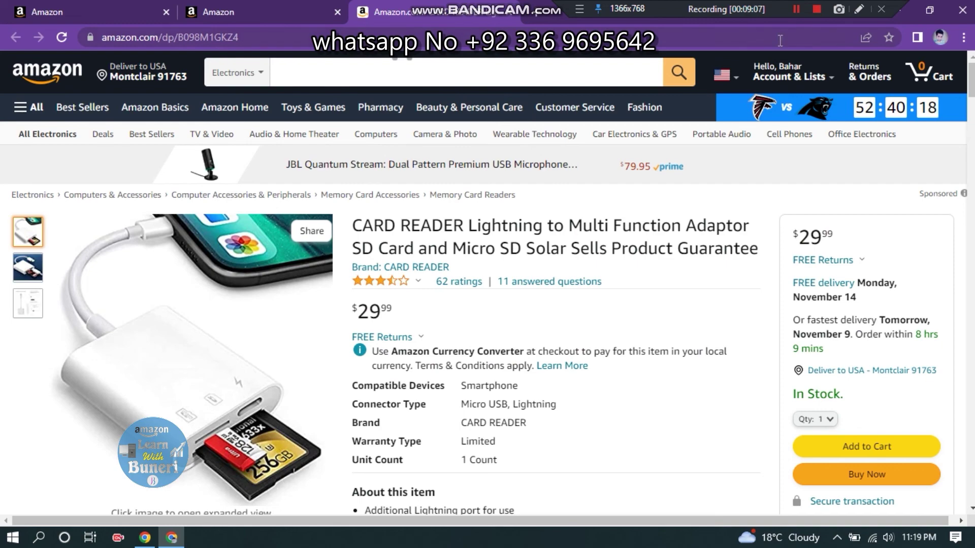
# In Manage Pricing, change the card reader's price from 30.55 to the 29.99 low price.
pyautogui.moveTo(792, 75)
pyautogui.click(796, 9)
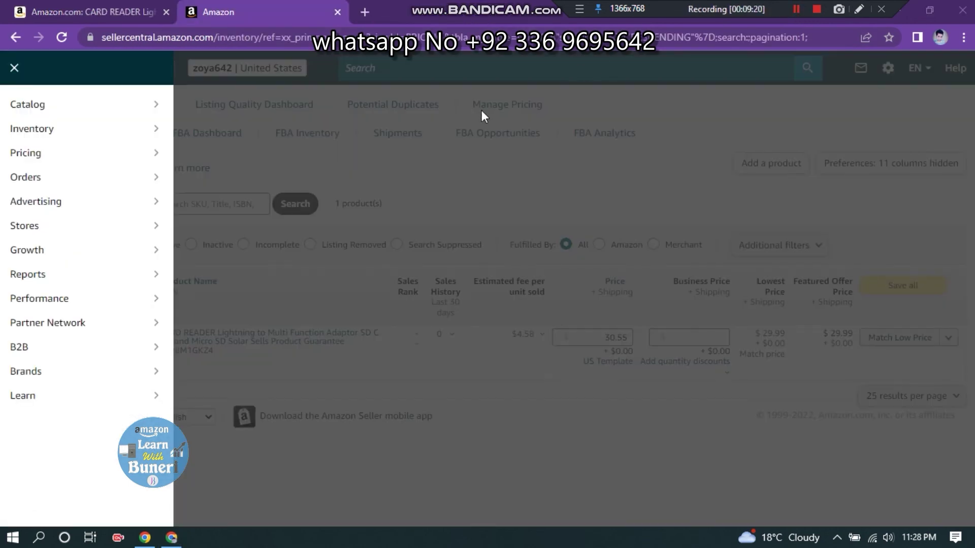
pyautogui.moveTo(28, 105)
pyautogui.click(556, 169)
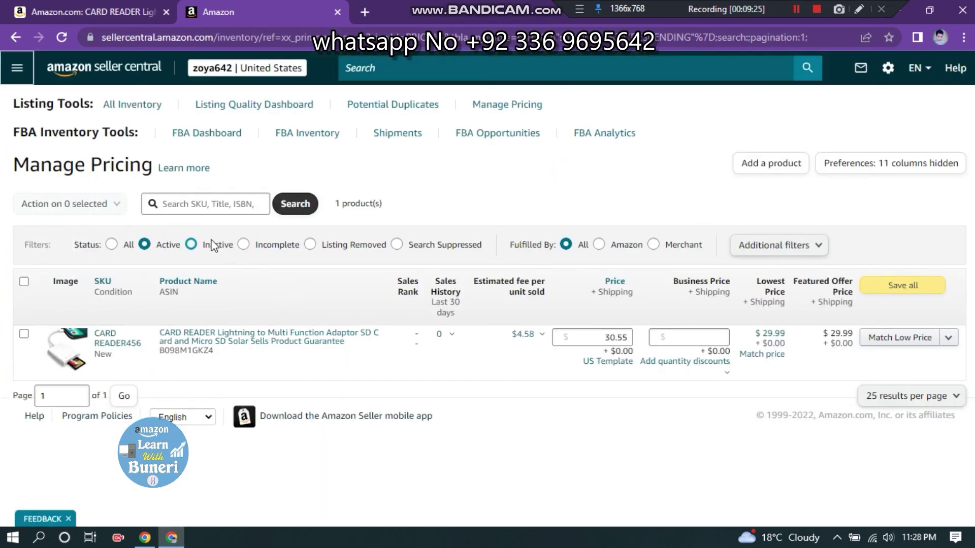
pyautogui.click(18, 69)
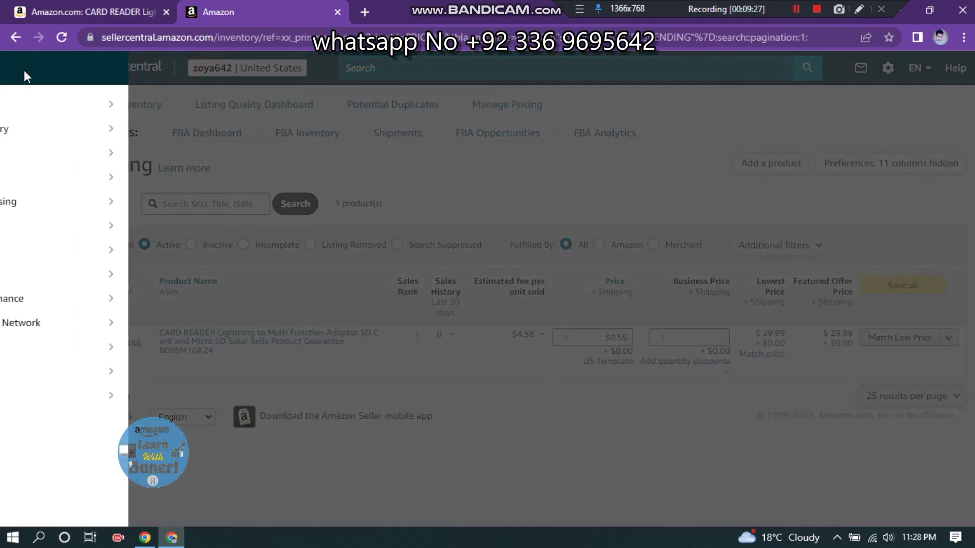
pyautogui.moveTo(137, 155)
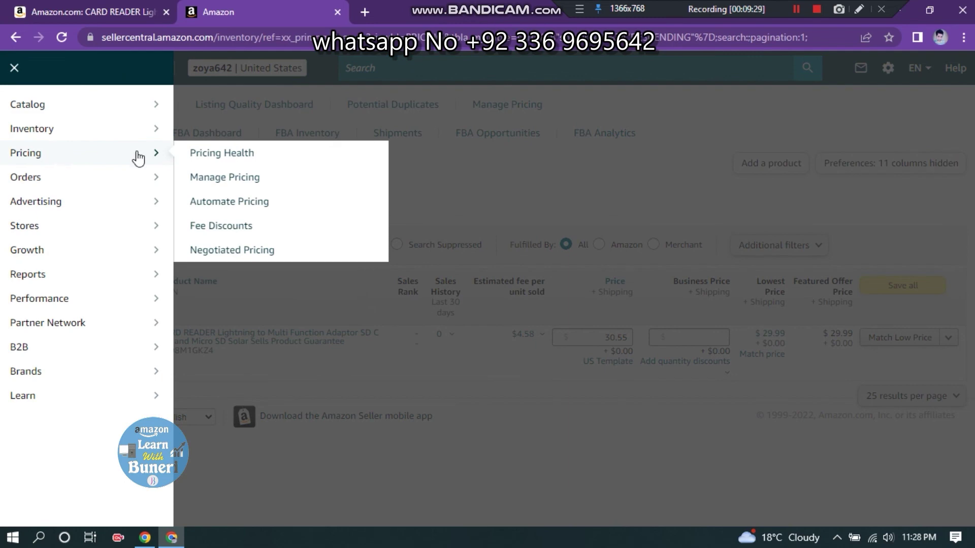
pyautogui.click(234, 178)
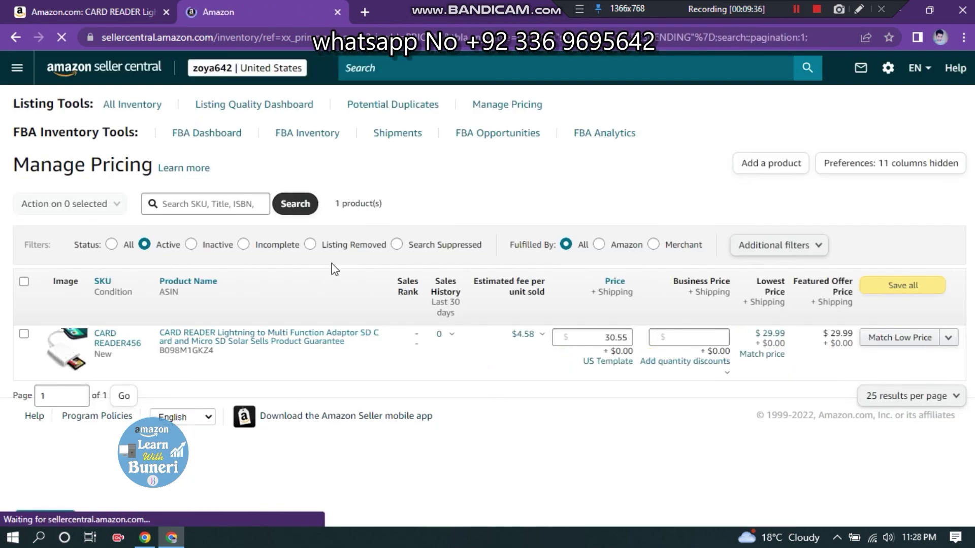
pyautogui.click(614, 337)
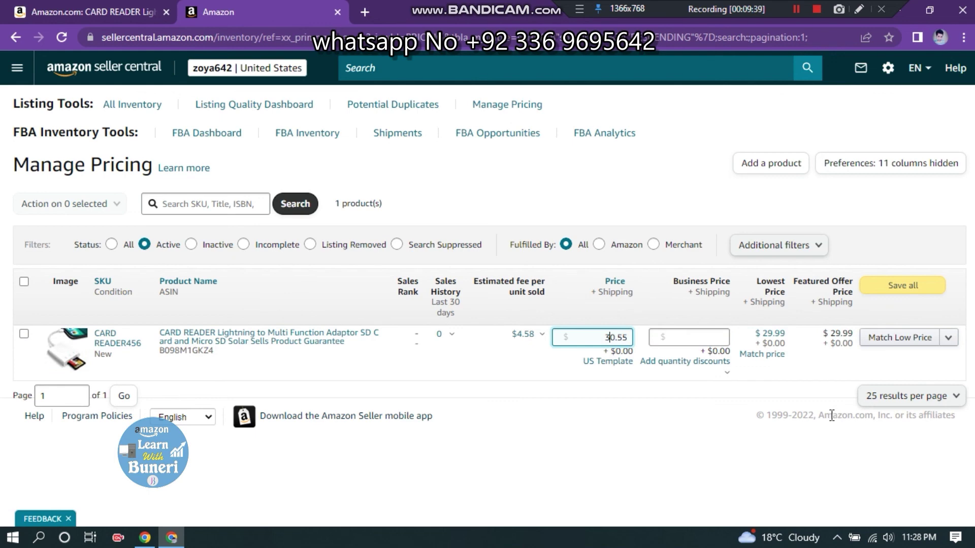
pyautogui.click(900, 337)
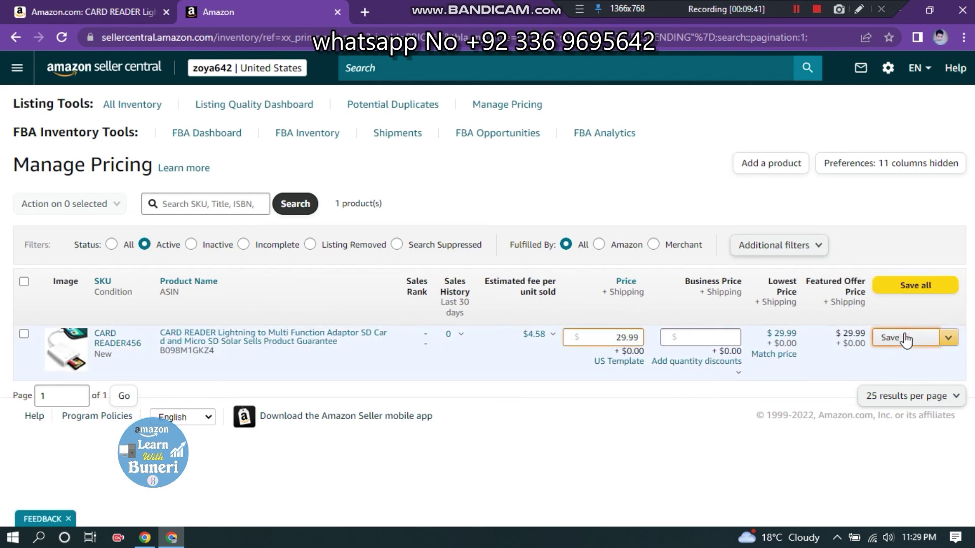